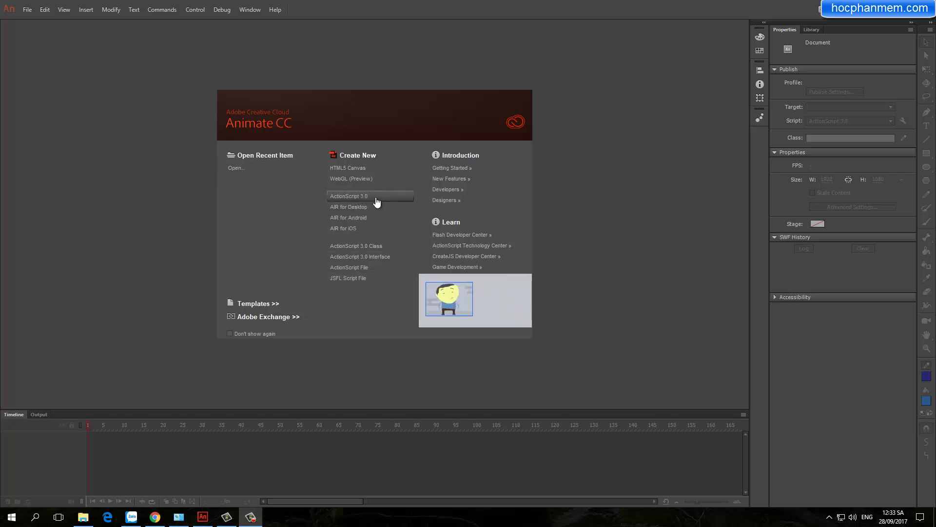
# Create a new ActionScript 3.0 document and rename its first layer to vienbi
pyautogui.click(376, 198)
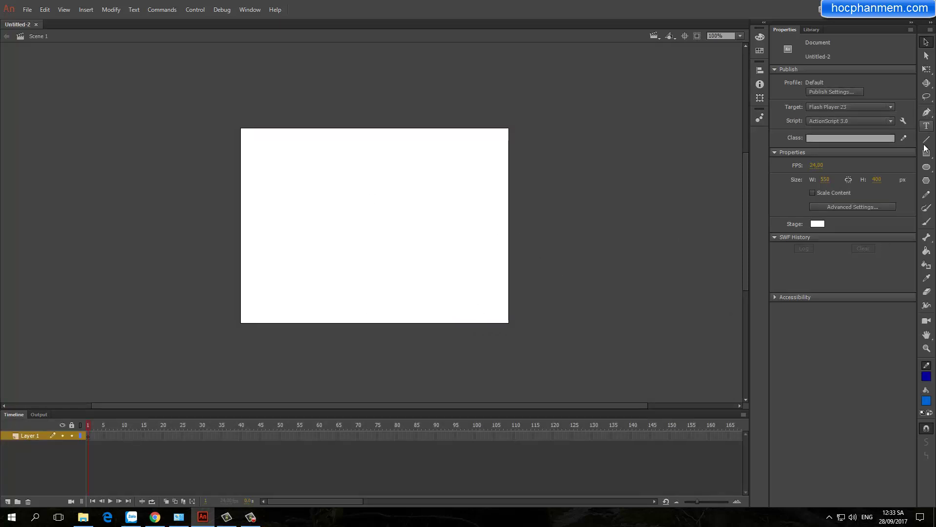
pyautogui.click(926, 167)
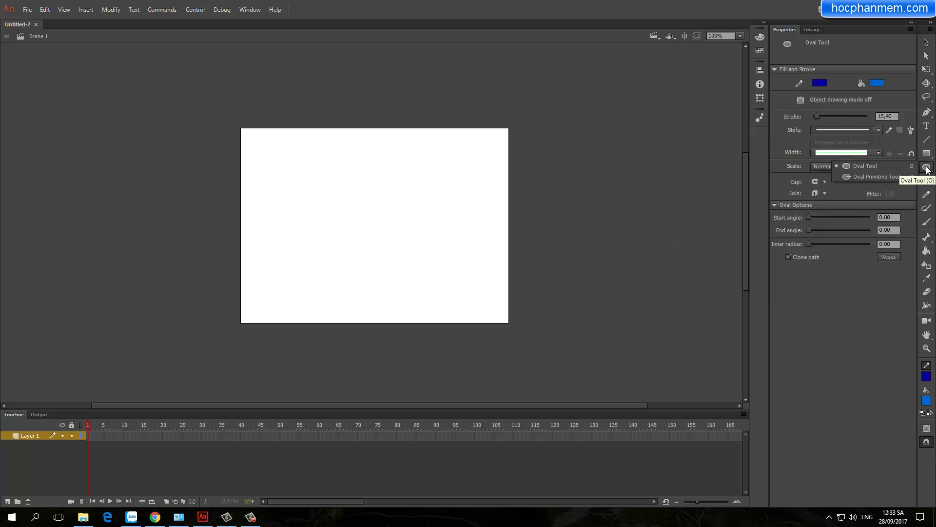
pyautogui.click(876, 166)
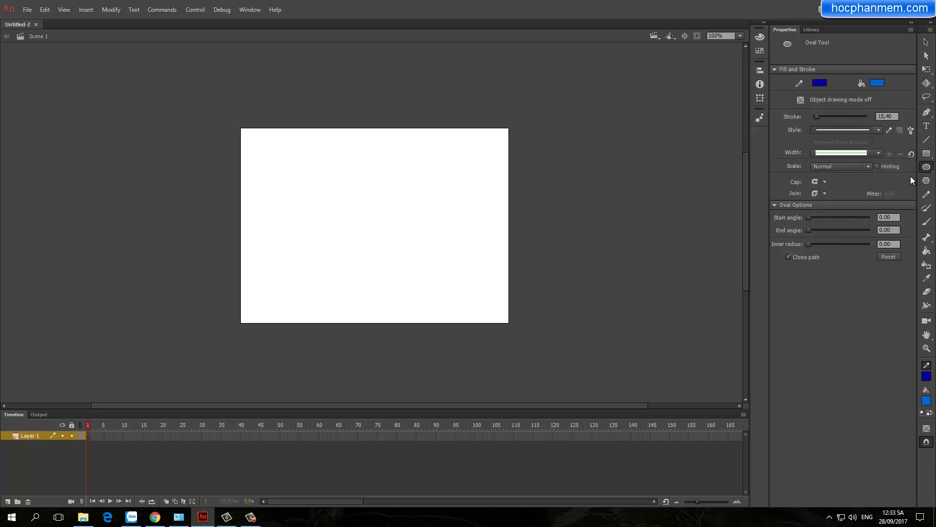
pyautogui.click(925, 167)
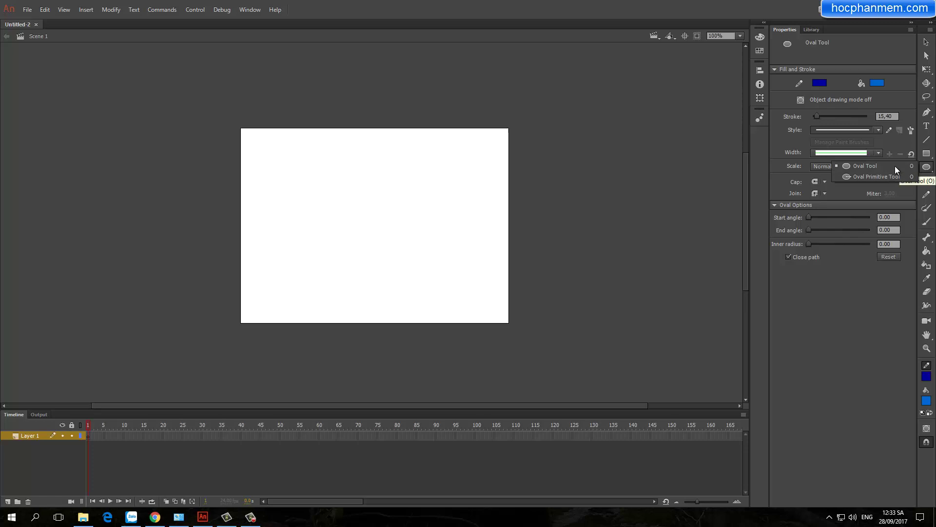
pyautogui.click(869, 167)
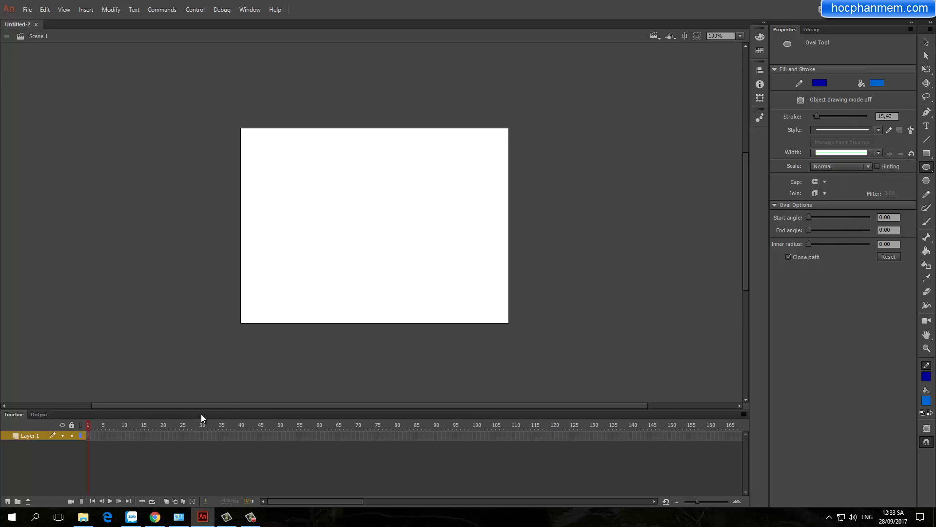
pyautogui.doubleClick(30, 435)
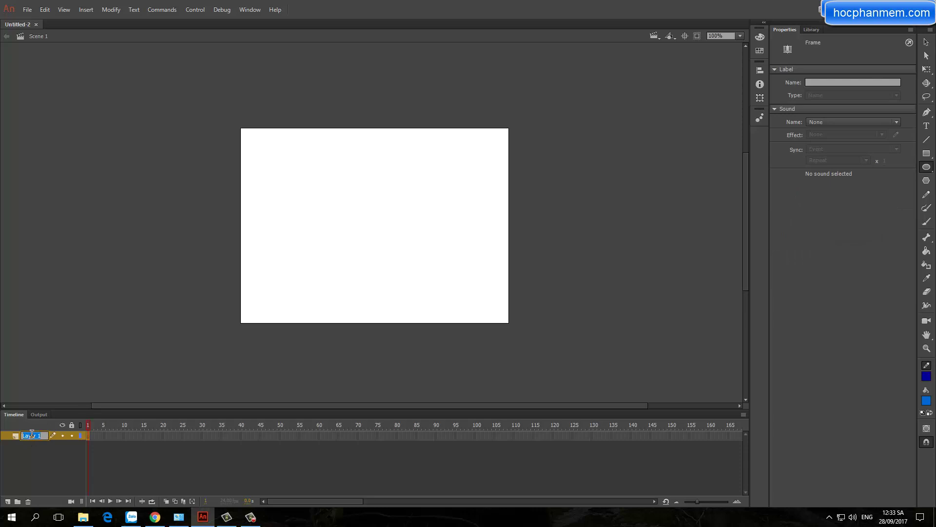
pyautogui.write('vienbi')
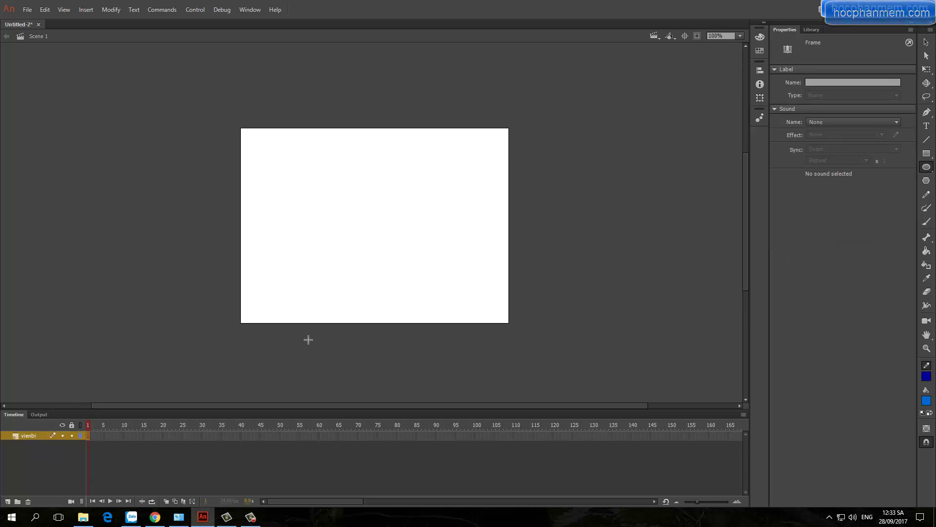
# Draw a circle about 84 px across with the Oval tool in the left half of the stage
pyautogui.moveTo(291, 212); pyautogui.dragTo(330, 250)
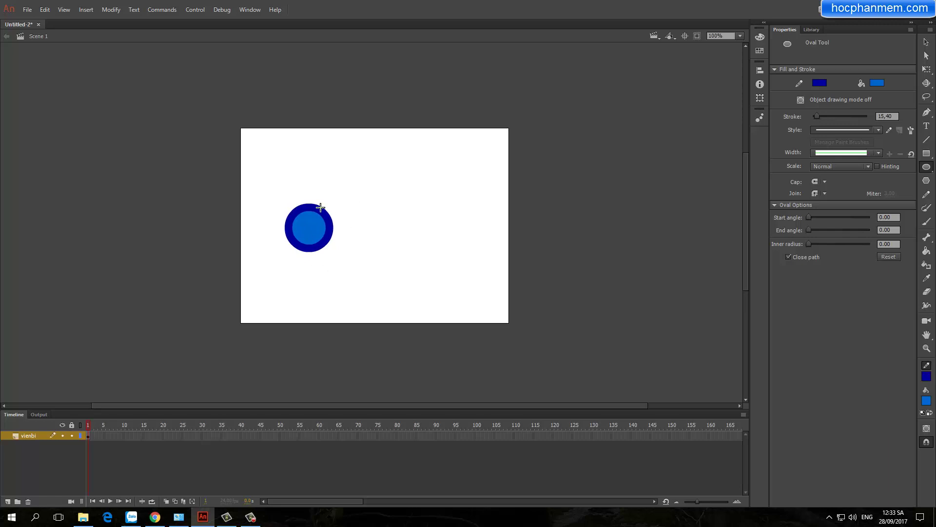
pyautogui.click(926, 42)
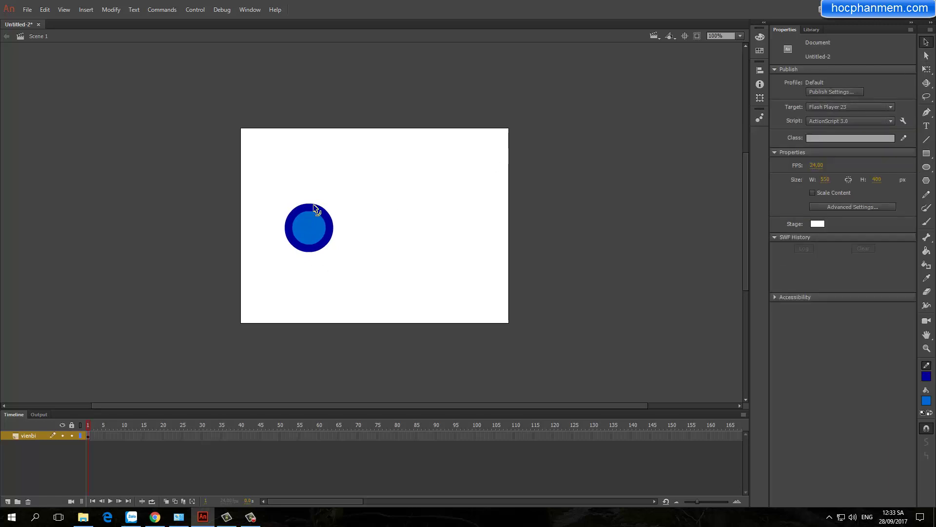
pyautogui.doubleClick(313, 239)
pyautogui.click(366, 237)
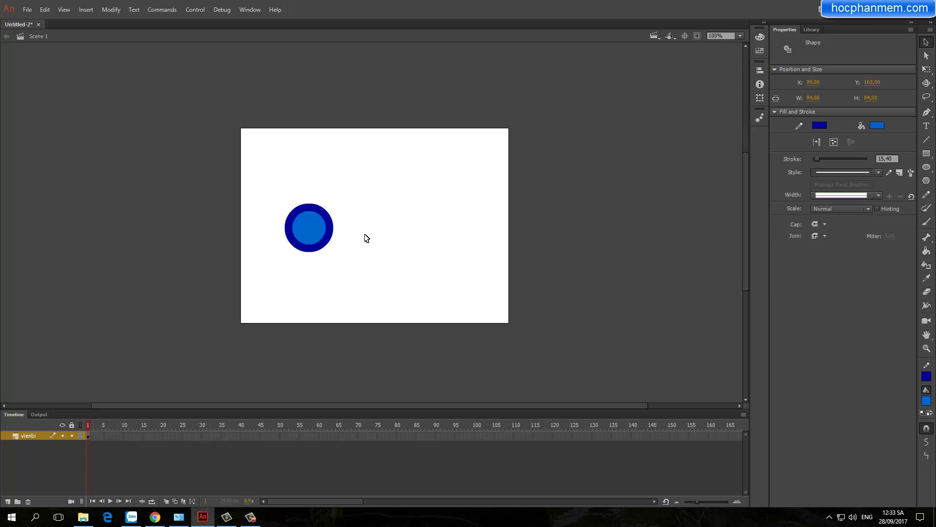
# Select the circle's fill and outline together and remove the stroke colour, leaving only the fill
pyautogui.click(310, 237)
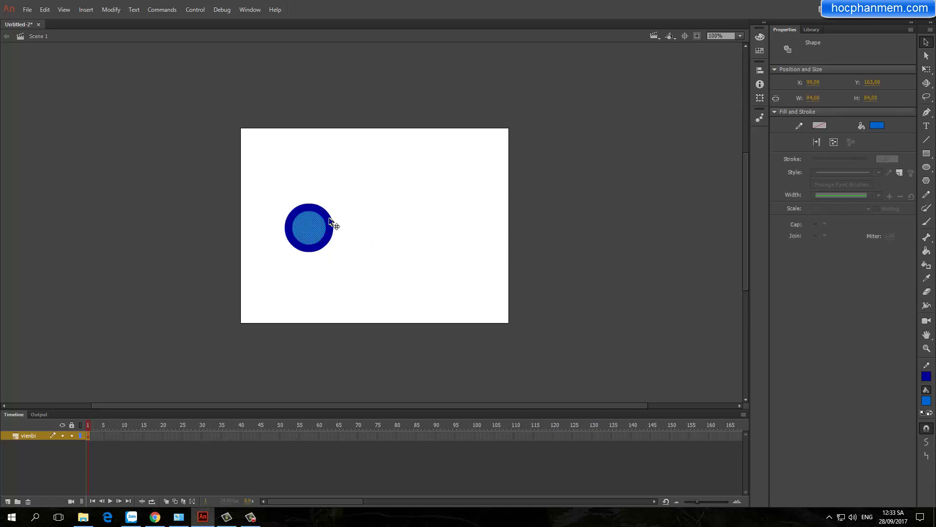
pyautogui.click(330, 222)
pyautogui.click(367, 221)
pyautogui.click(330, 222)
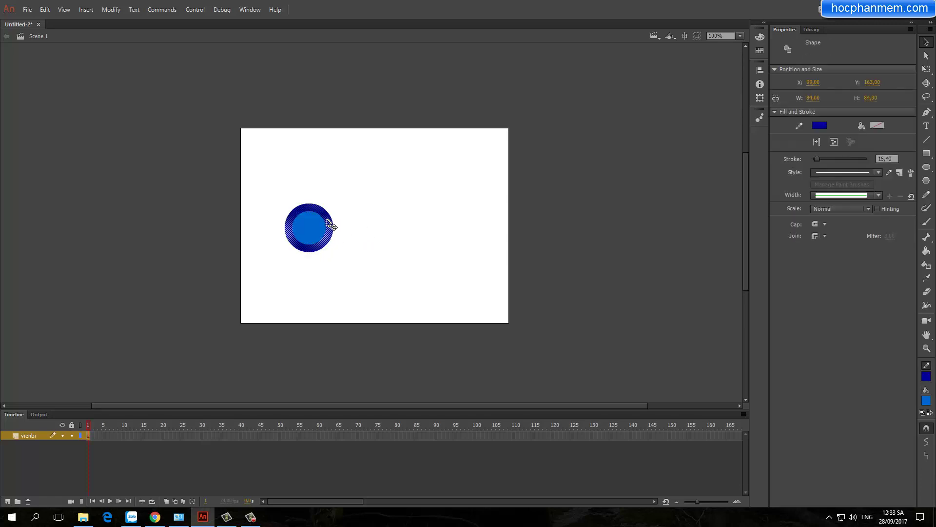
pyautogui.doubleClick(319, 233)
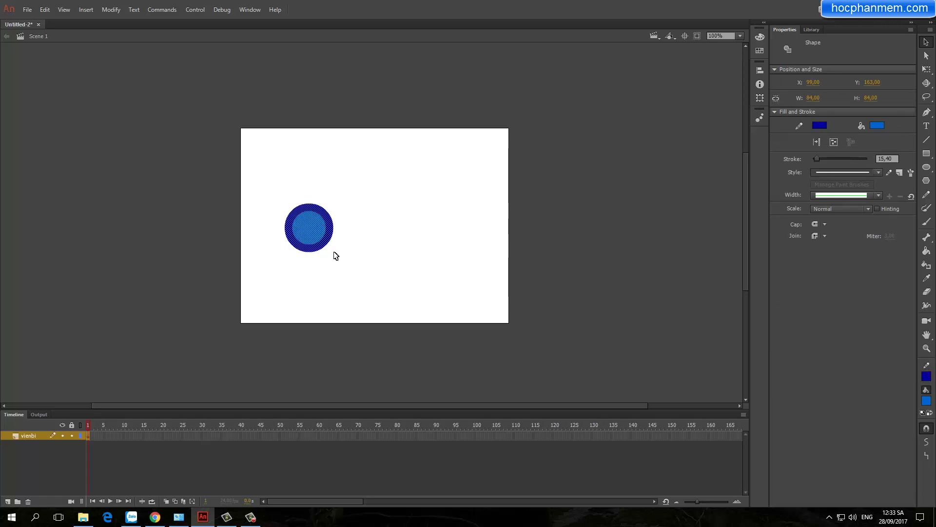
pyautogui.click(926, 376)
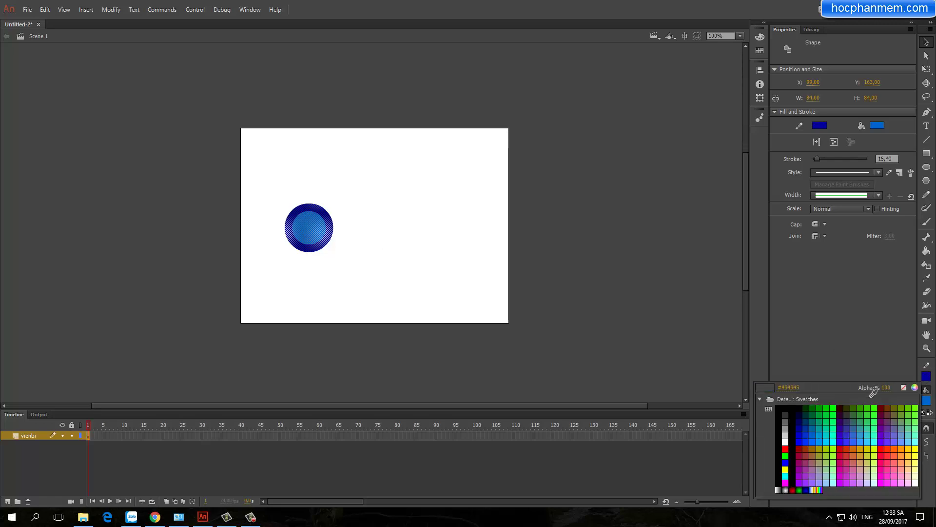
pyautogui.click(904, 388)
pyautogui.click(317, 285)
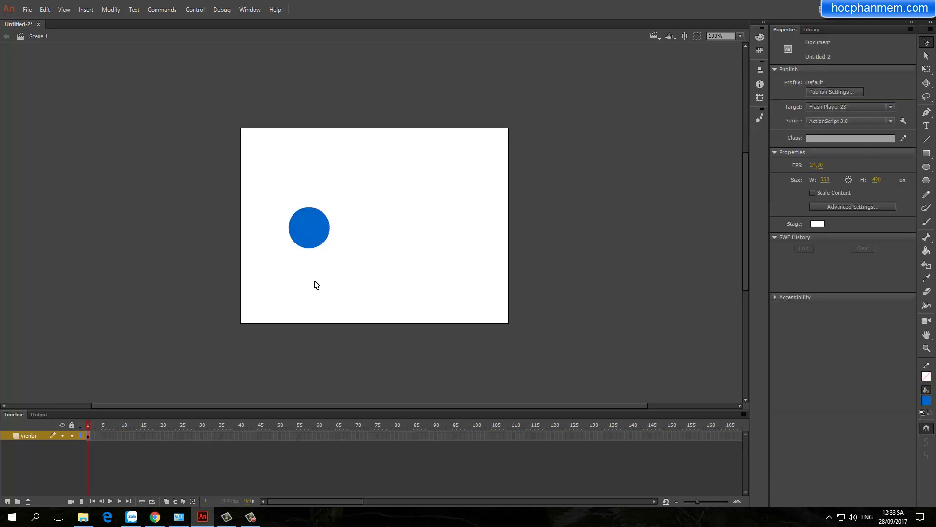
# Fill the circle with the red radial gradient, highlight near its upper edge, and move it left to about X 57
pyautogui.moveTo(311, 236); pyautogui.dragTo(301, 239)
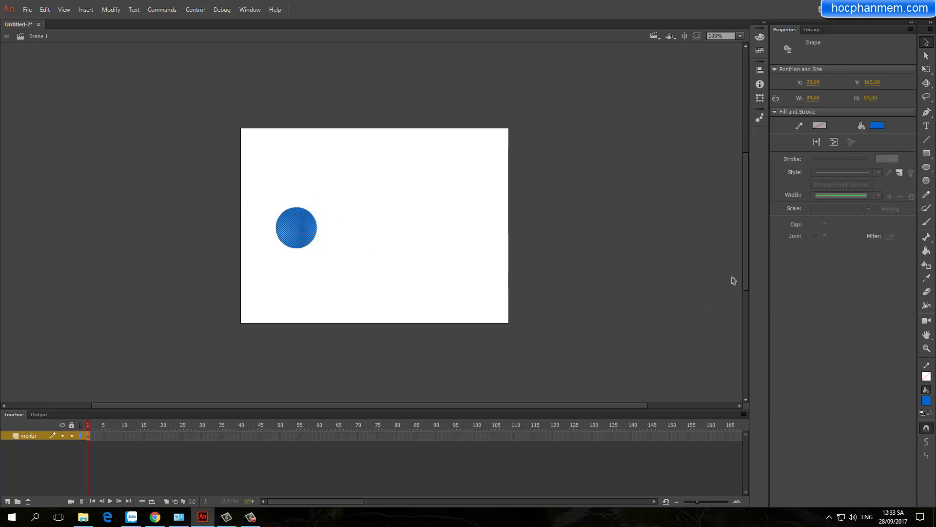
pyautogui.click(928, 252)
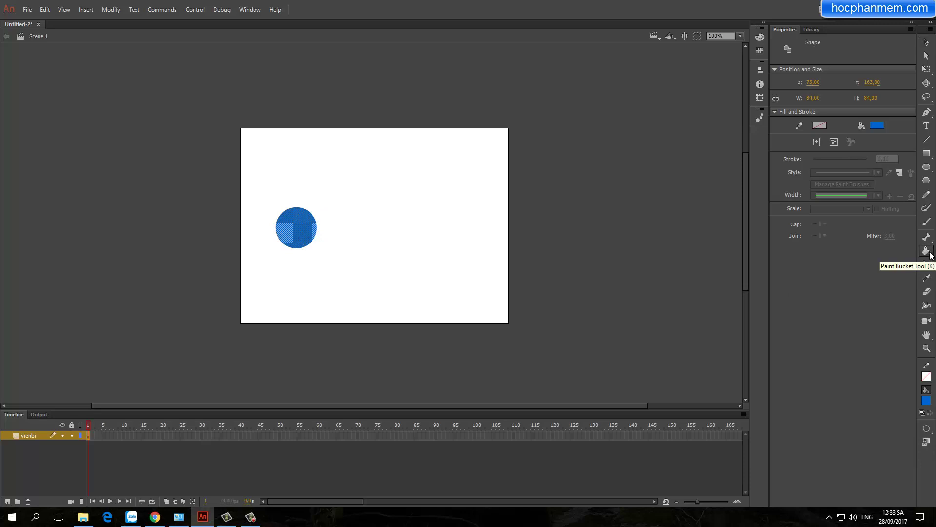
pyautogui.click(927, 401)
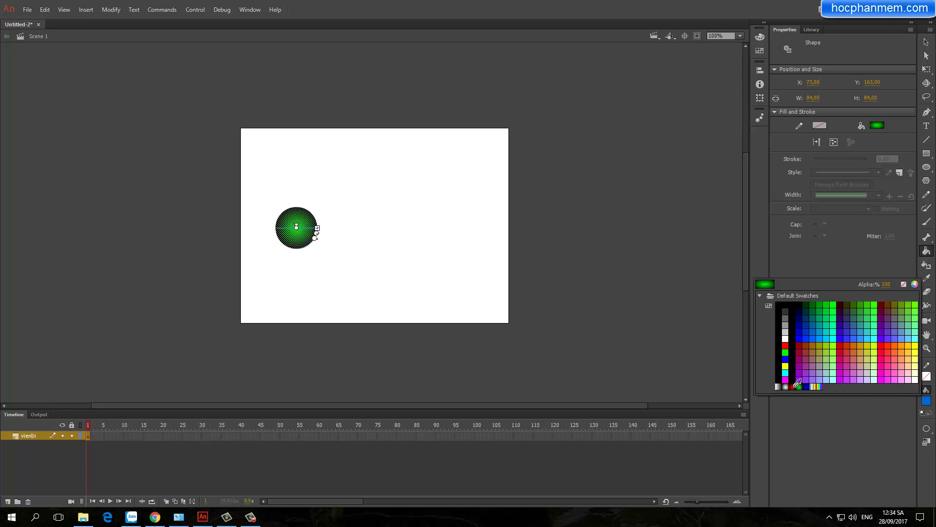
pyautogui.click(793, 387)
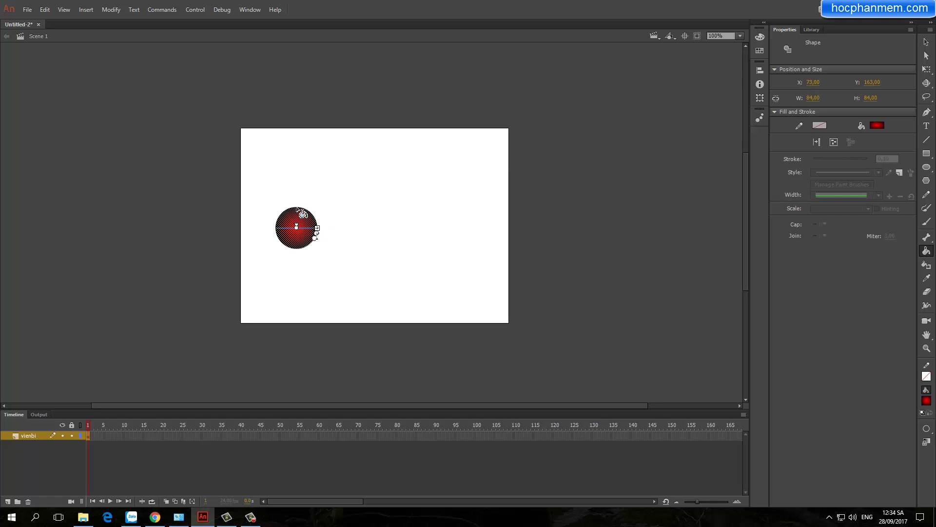
pyautogui.click(302, 213)
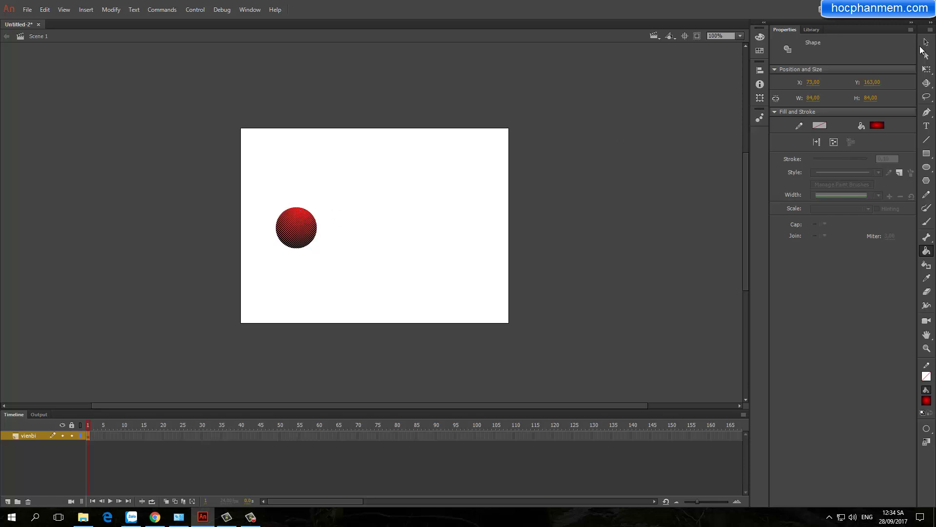
pyautogui.click(926, 42)
pyautogui.click(381, 209)
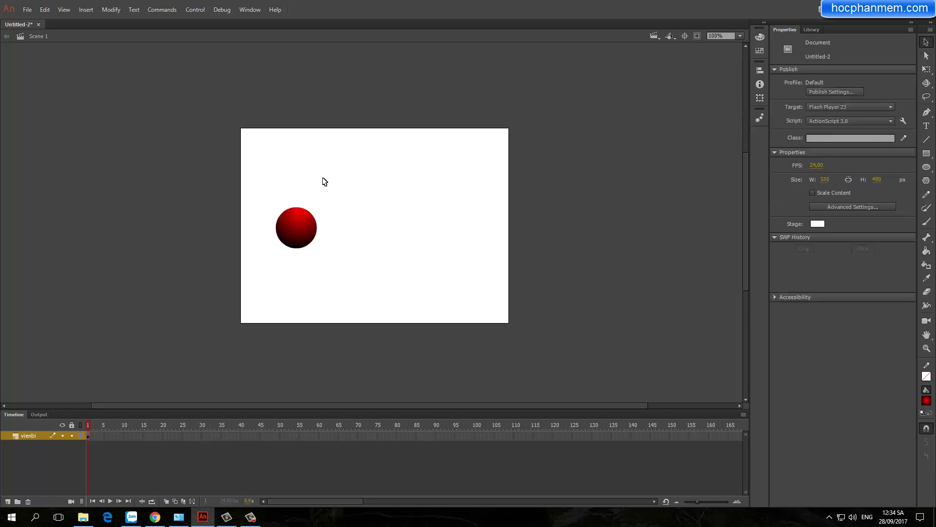
pyautogui.click(301, 233)
pyautogui.moveTo(306, 234); pyautogui.dragTo(296, 232)
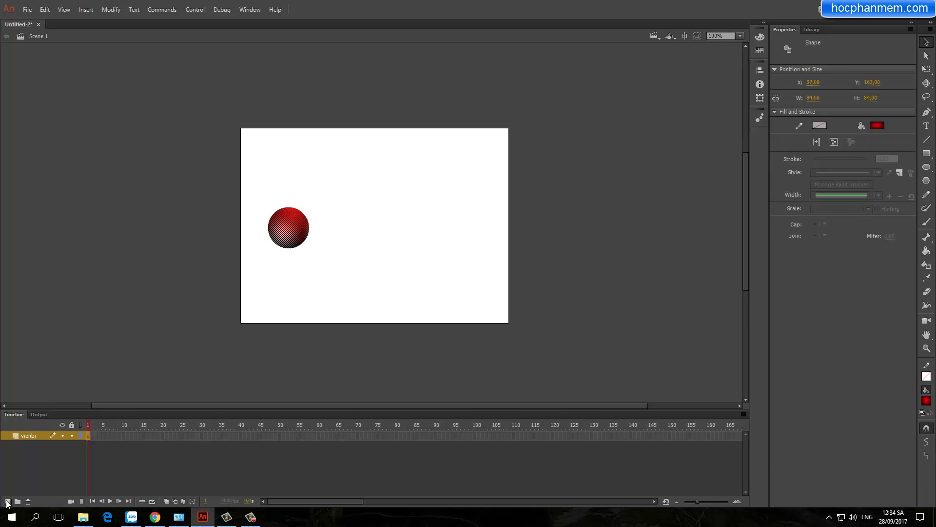
# Add a new layer named san and place it below the vienbi layer
pyautogui.click(8, 501)
pyautogui.doubleClick(30, 435)
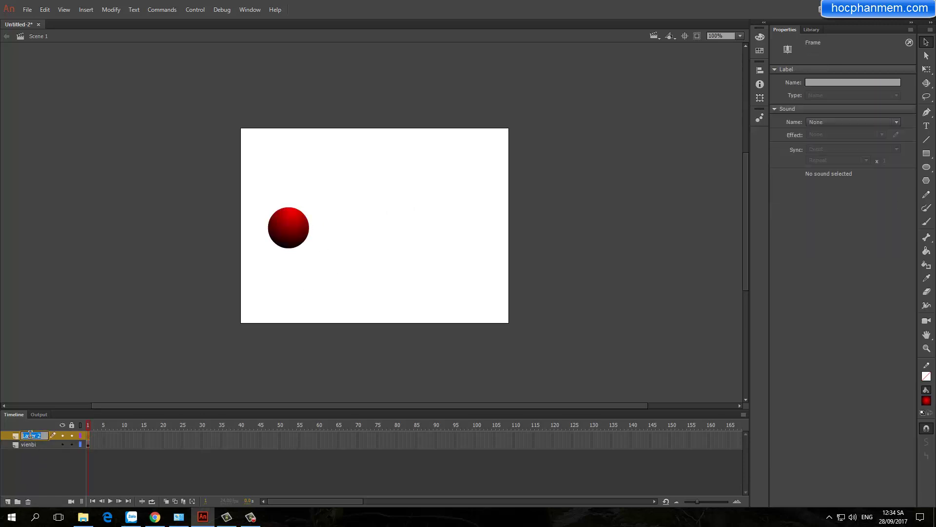
pyautogui.write('san')
pyautogui.moveTo(31, 436); pyautogui.dragTo(30, 448)
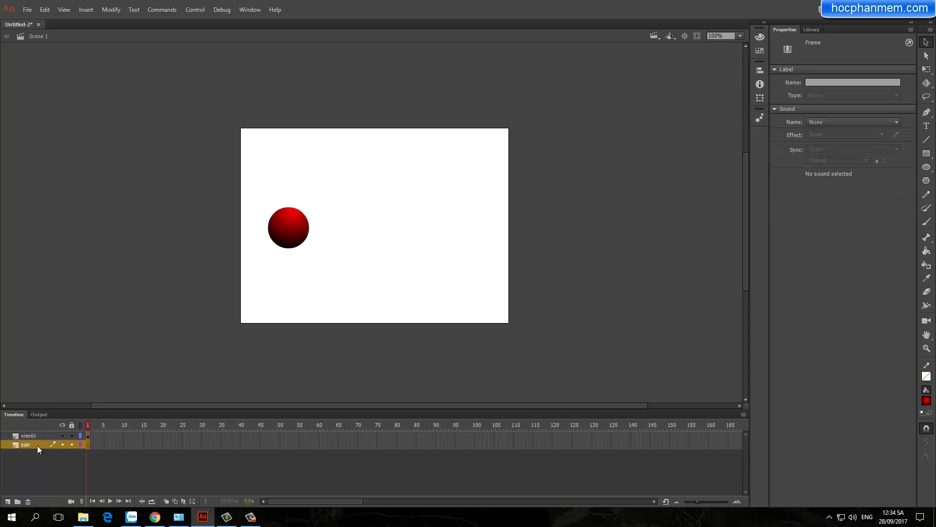
# Draw a rectangle about 328 by 86 px directly beneath the ball on the san layer
pyautogui.click(926, 153)
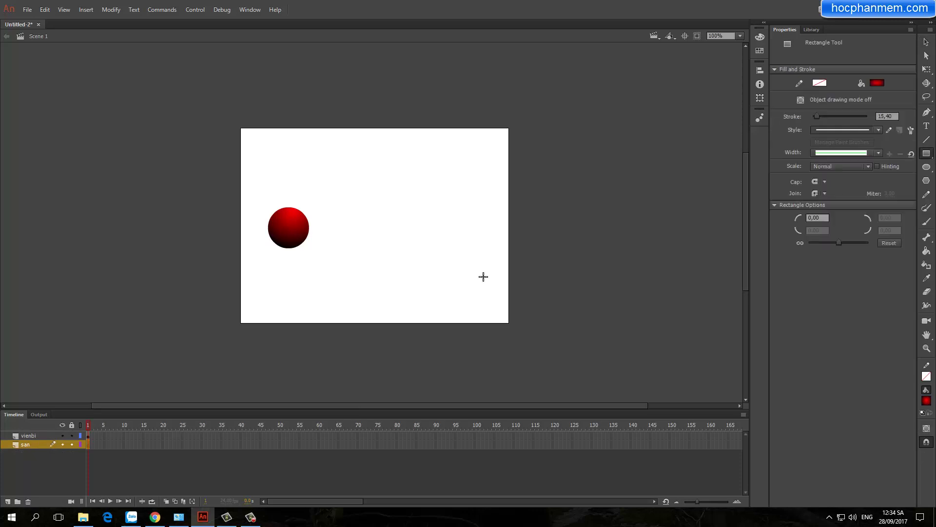
pyautogui.moveTo(251, 247); pyautogui.dragTo(411, 289)
pyautogui.press('v')
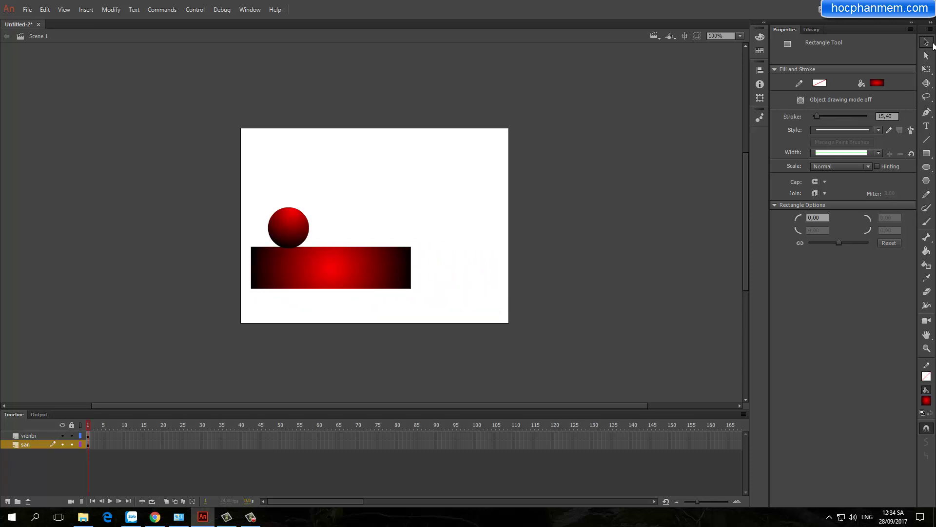
# Fill the rectangle with solid dark grey and nudge it down to Y 247, just below the ball
pyautogui.click(331, 268)
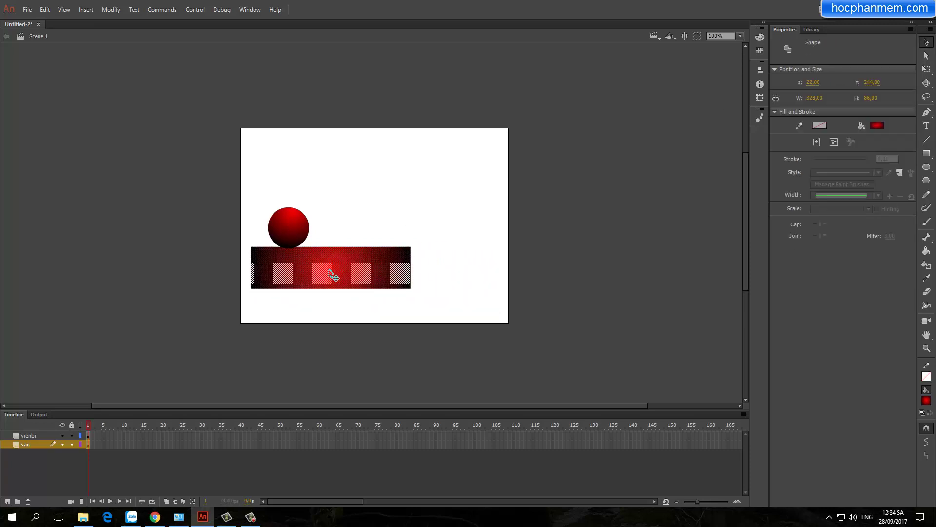
pyautogui.click(927, 402)
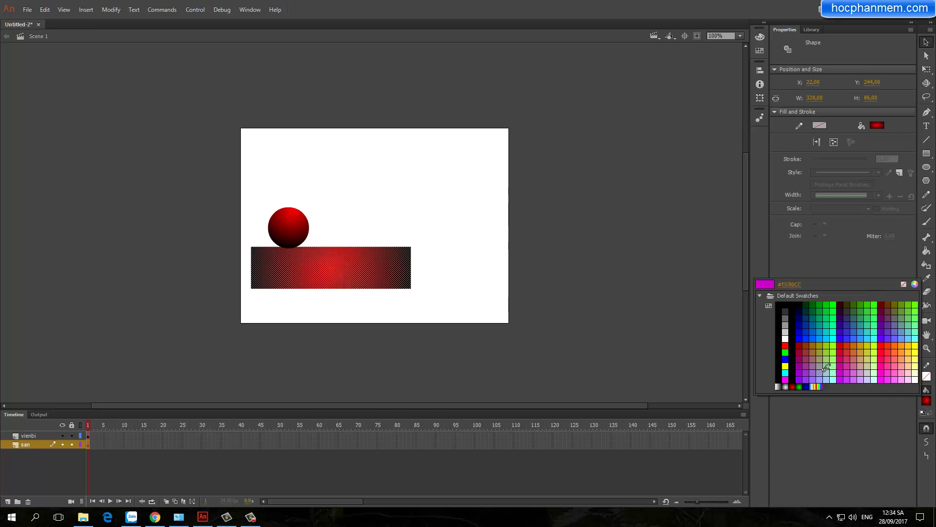
pyautogui.click(785, 309)
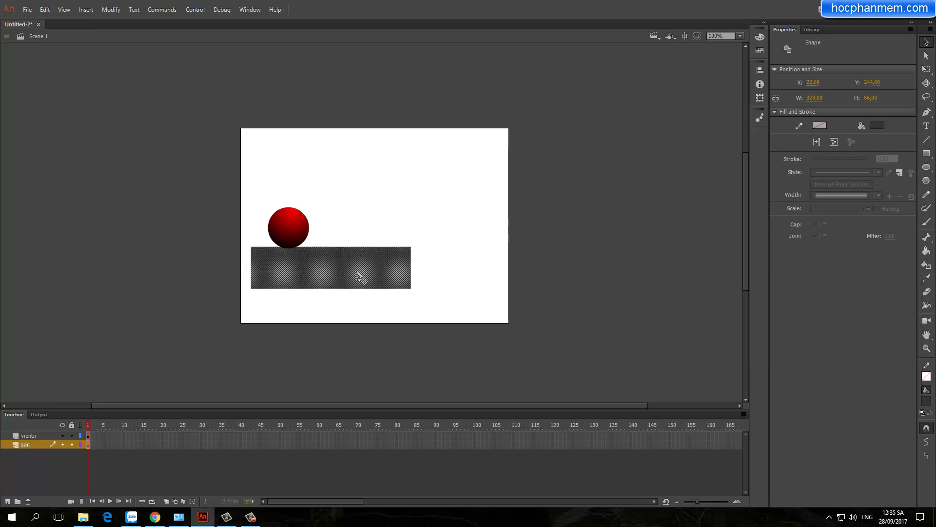
pyautogui.press('Down')
pyautogui.press('Down')
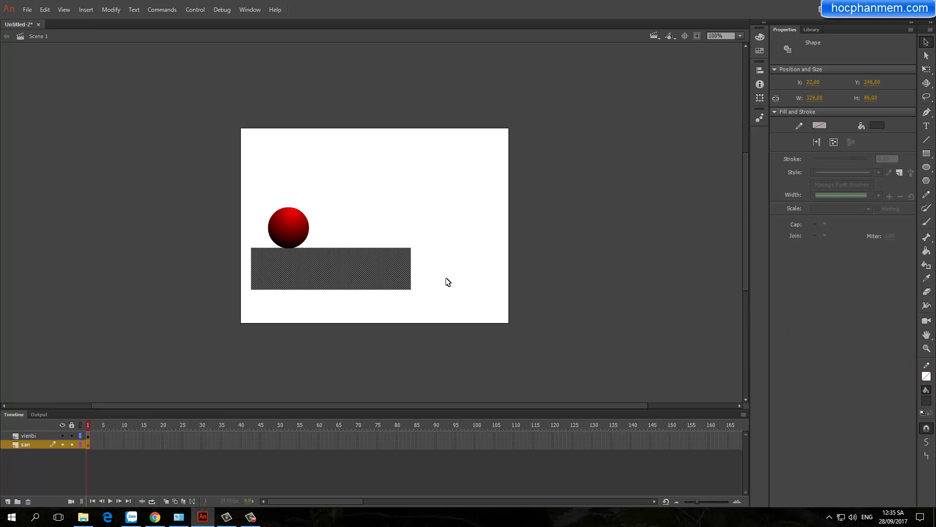
pyautogui.click(445, 280)
pyautogui.click(365, 274)
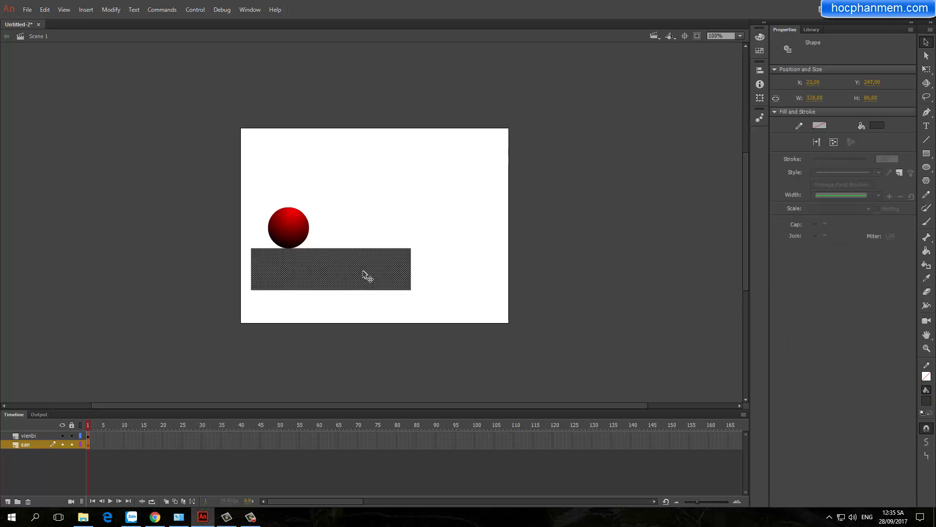
pyautogui.click(435, 290)
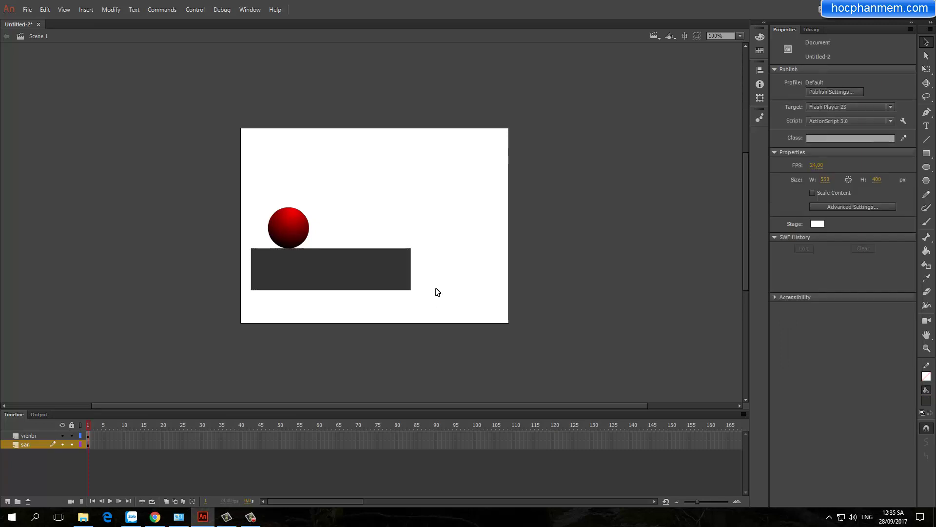
pyautogui.click(352, 274)
pyautogui.click(440, 287)
# Move the ball left along the top of the dark rectangle to about X 35
pyautogui.moveTo(294, 229); pyautogui.dragTo(283, 229)
pyautogui.click(346, 218)
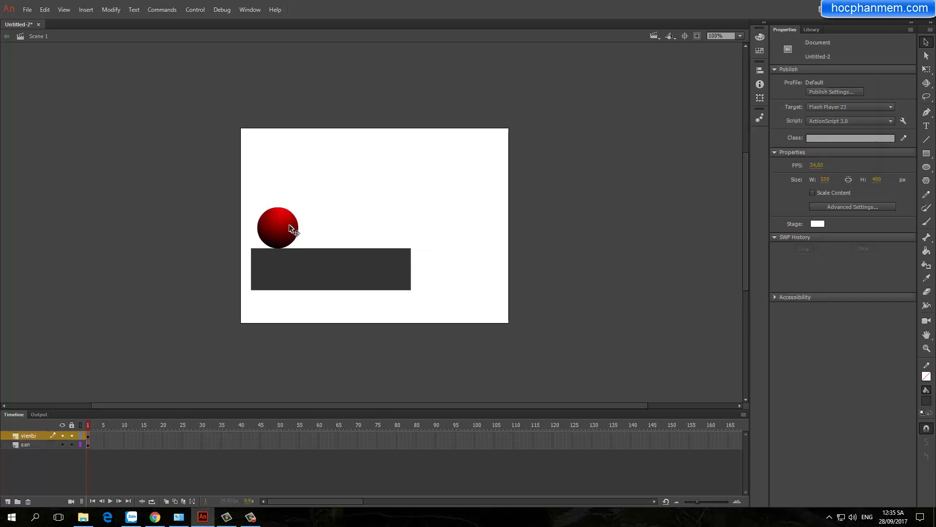
pyautogui.click(290, 225)
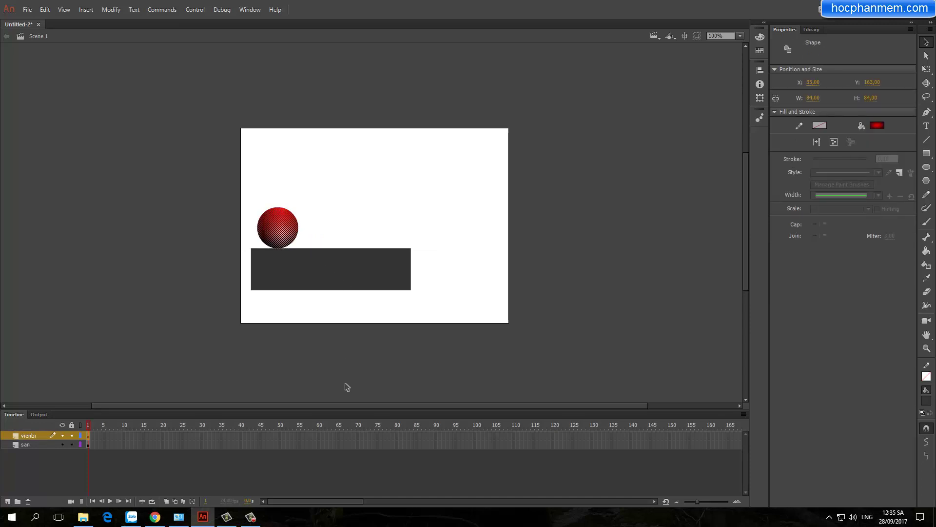
# Extend the san layer's floor block to frame 50 and return the playhead to frame 1
pyautogui.click(89, 445)
pyautogui.click(280, 445)
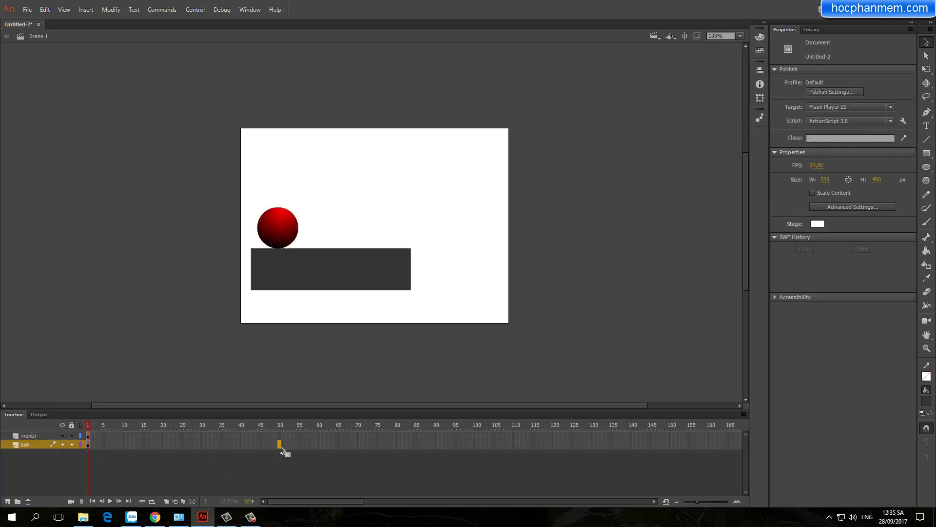
pyautogui.press('F5')
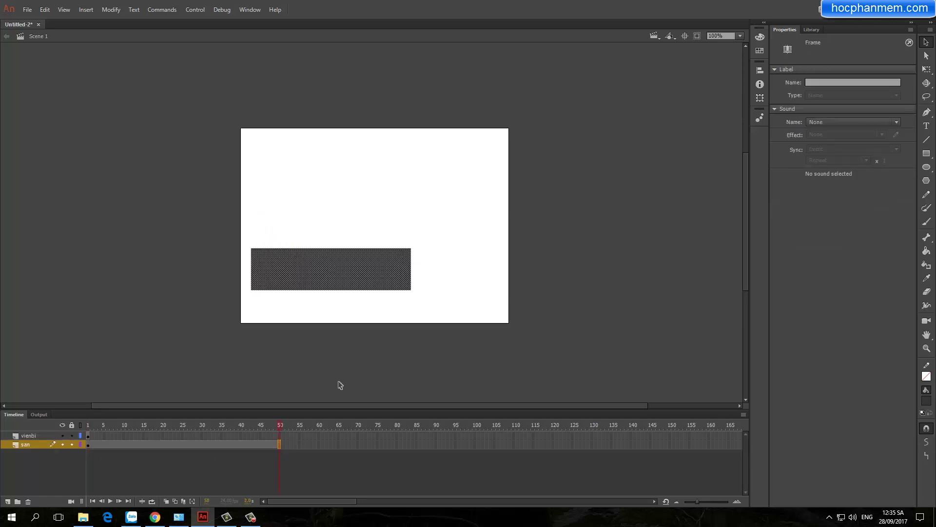
pyautogui.moveTo(281, 426); pyautogui.dragTo(173, 426)
pyautogui.click(84, 423)
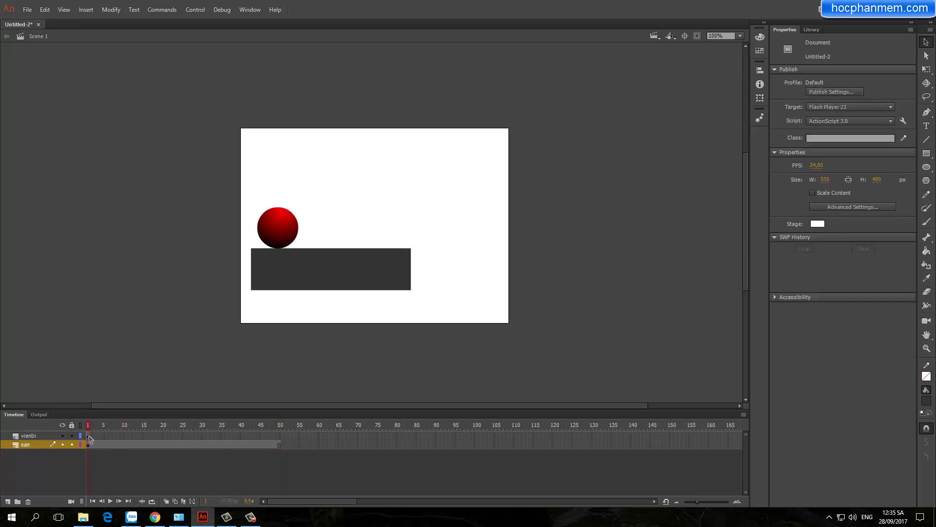
# Convert the red ball in frame 1 of the vienbi layer to a Graphic symbol
pyautogui.click(89, 436)
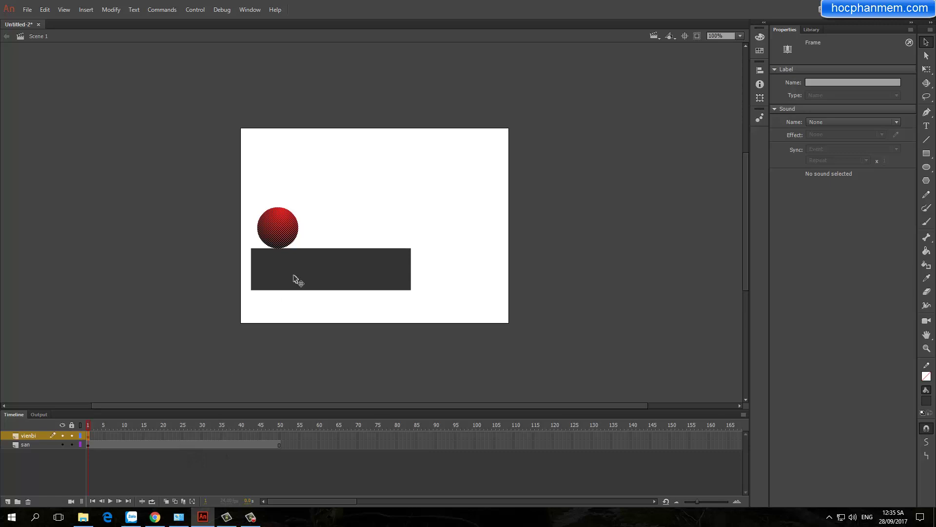
pyautogui.click(319, 222)
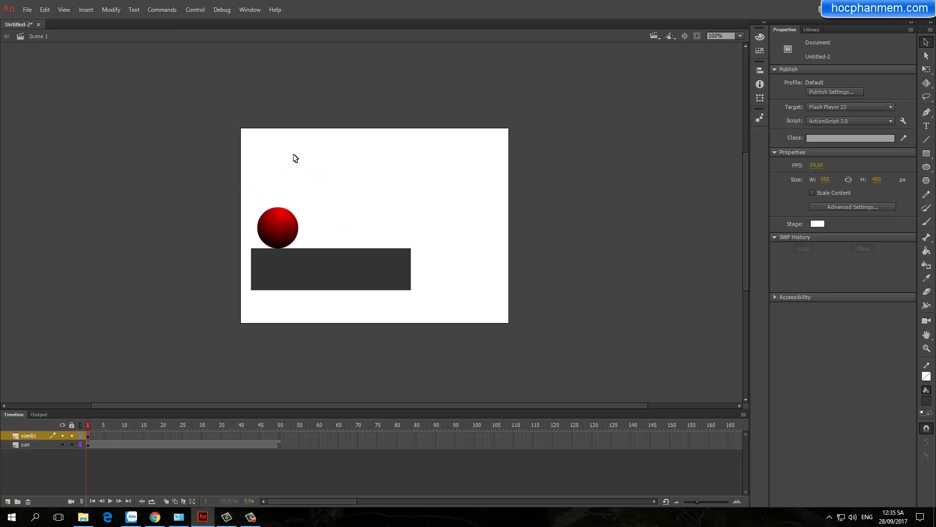
pyautogui.click(279, 235)
pyautogui.click(322, 230)
pyautogui.click(283, 240)
pyautogui.press('F8')
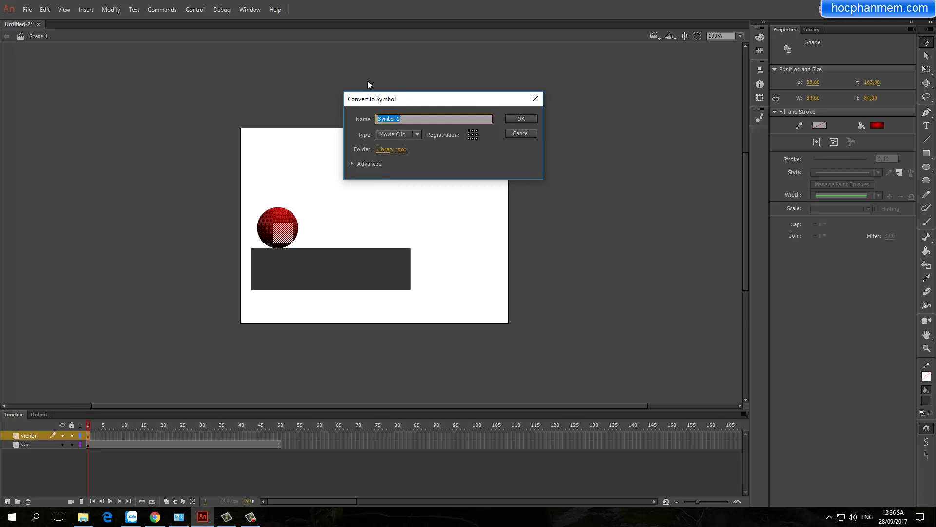
pyautogui.click(417, 135)
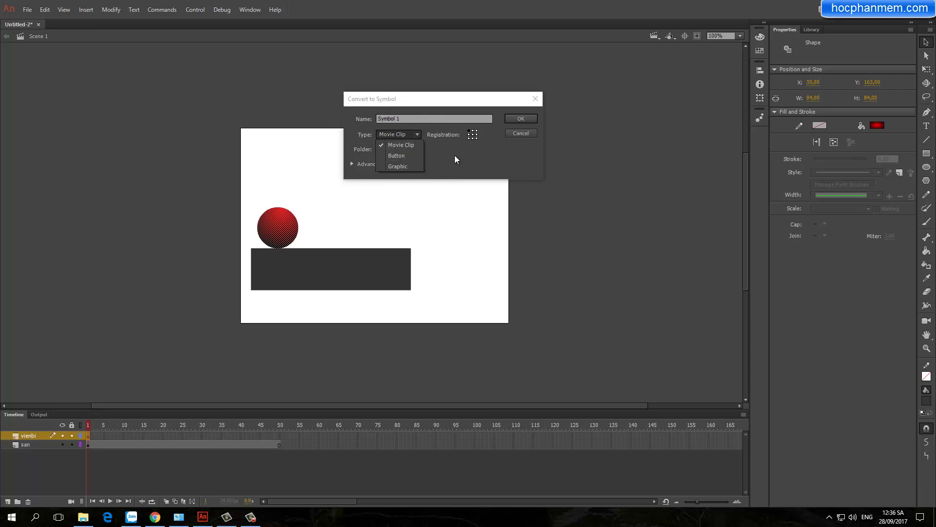
pyautogui.click(472, 136)
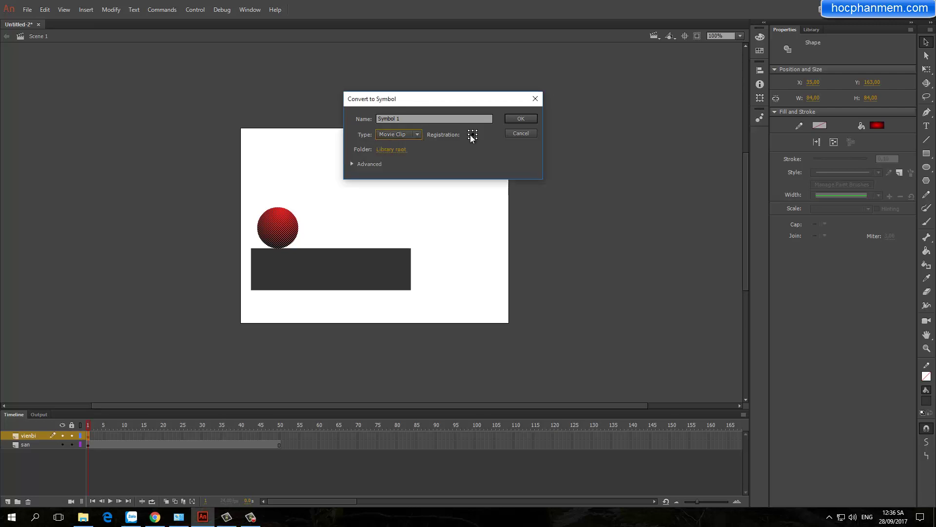
pyautogui.click(418, 135)
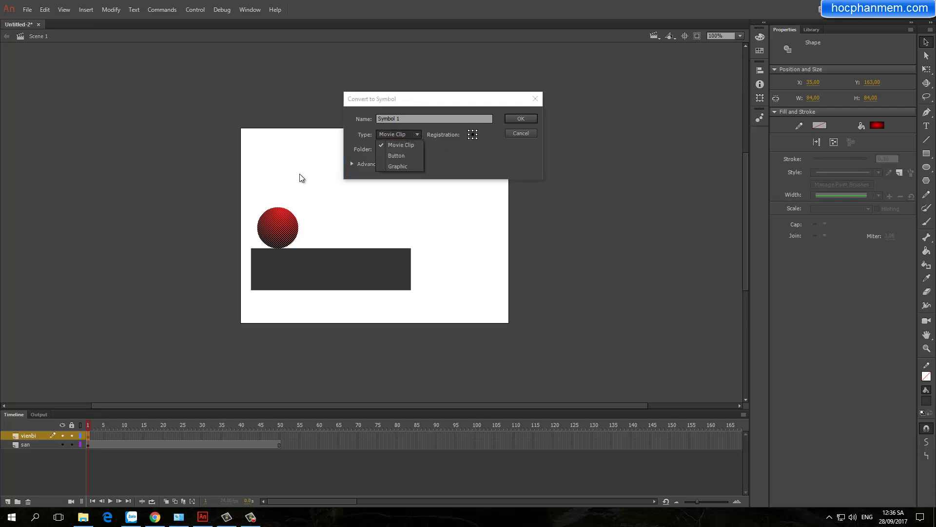
pyautogui.click(408, 166)
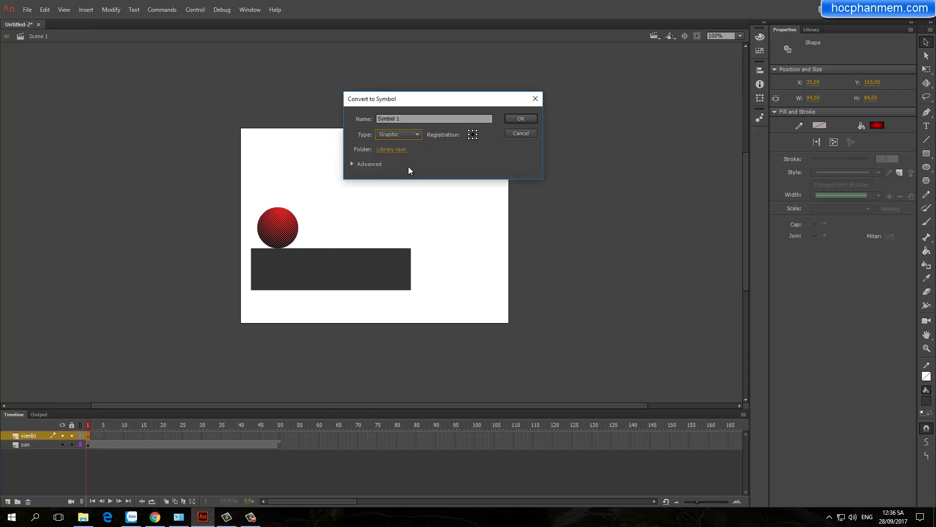
pyautogui.click(520, 119)
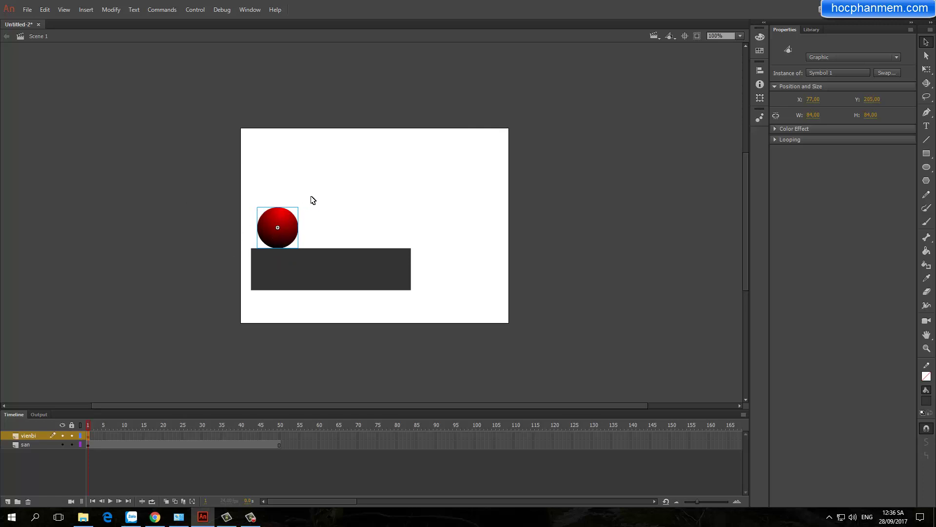
pyautogui.click(229, 235)
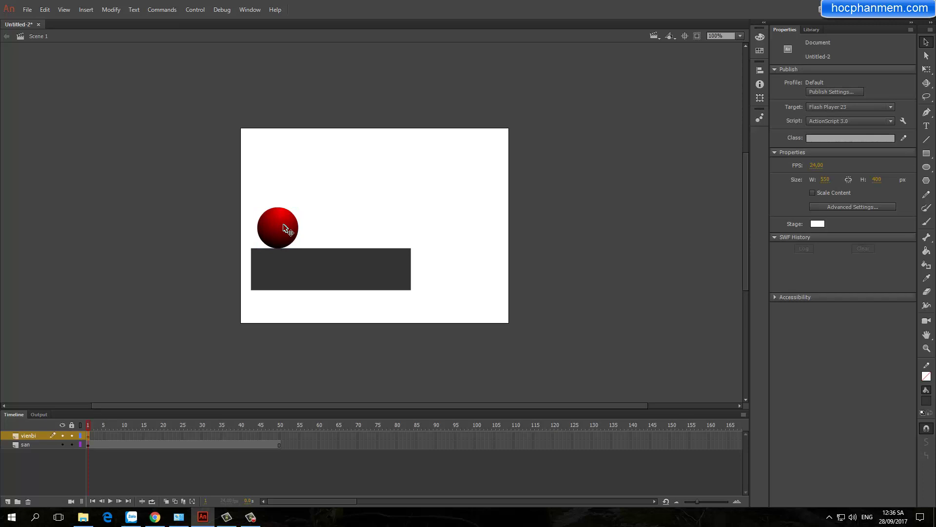
pyautogui.click(284, 227)
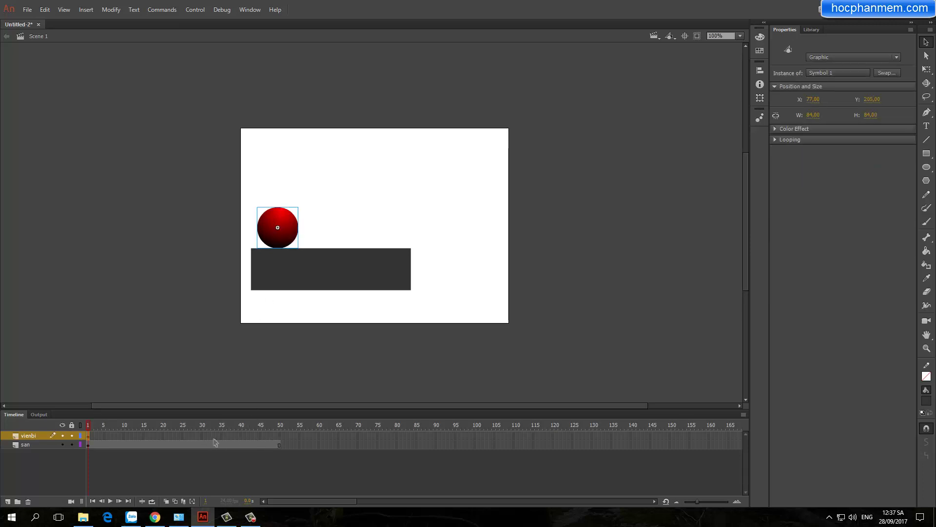
# Insert a keyframe at frame 35 of the vienbi layer and move the ball horizontally to X 392, just past the block's right edge
pyautogui.click(182, 436)
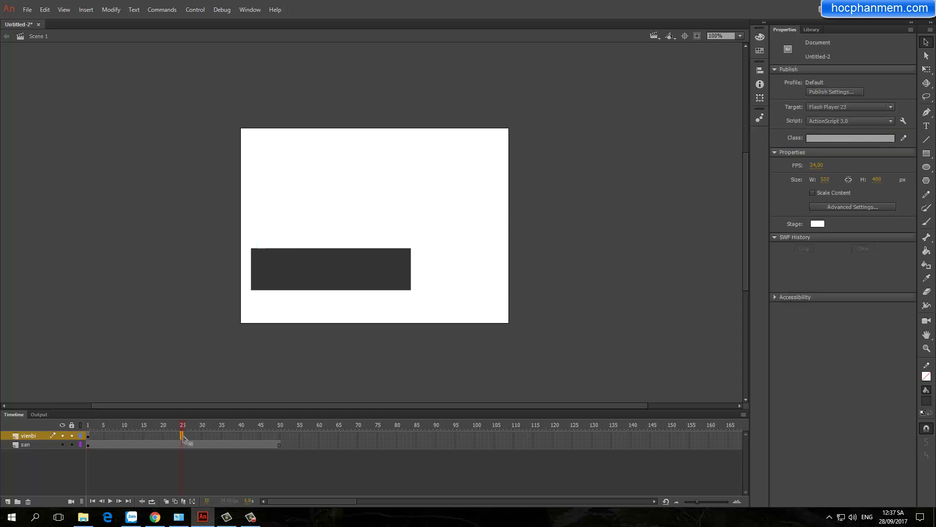
pyautogui.click(221, 437)
pyautogui.press('F6')
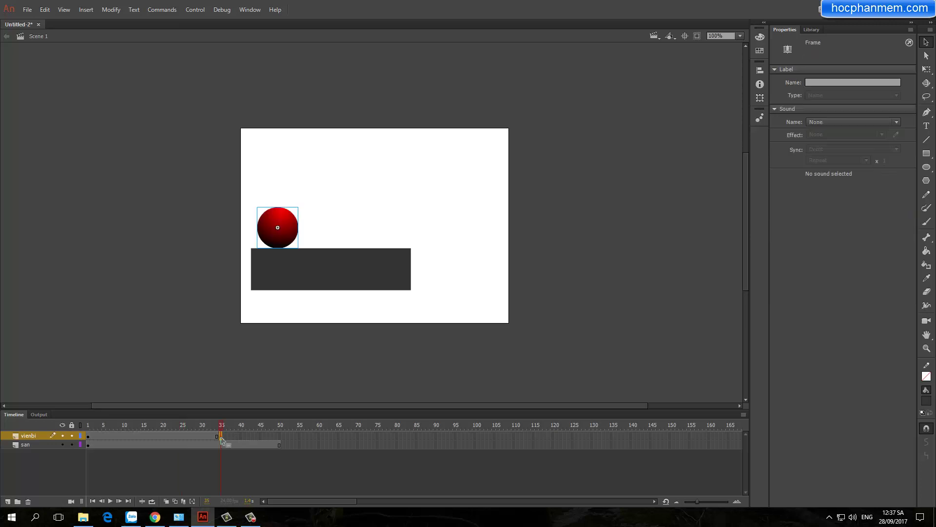
pyautogui.moveTo(283, 234); pyautogui.dragTo(434, 240)
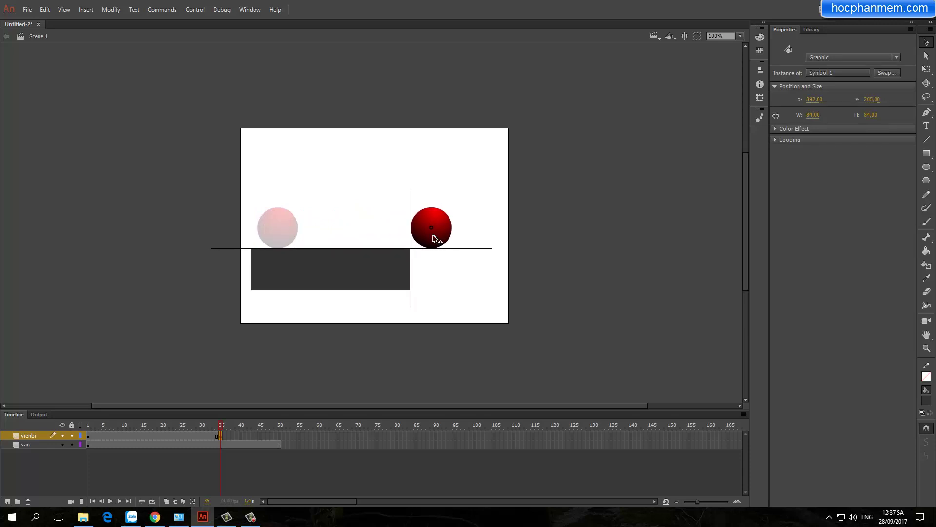
pyautogui.moveTo(434, 240); pyautogui.dragTo(434, 240)
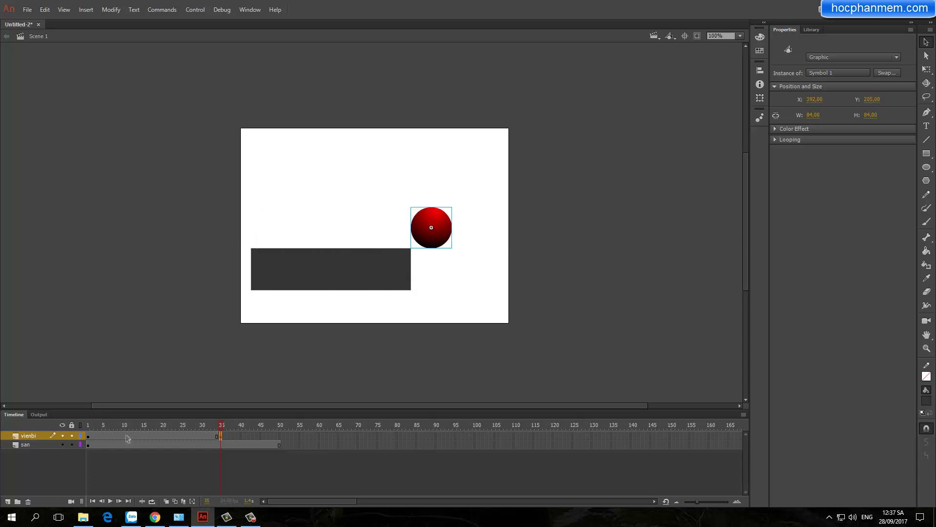
# Compare the ball's position at the vienbi layer's two keyframes and in the frames between them
pyautogui.click(232, 436)
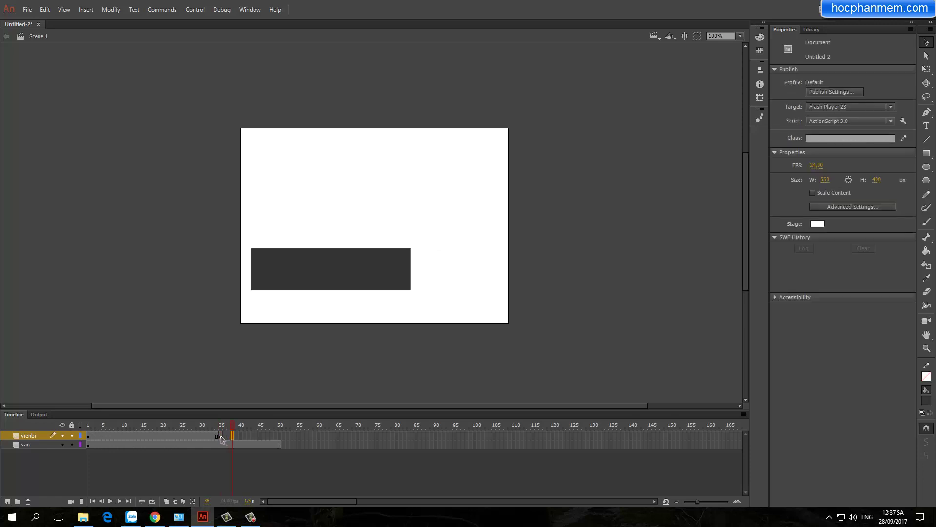
pyautogui.click(222, 437)
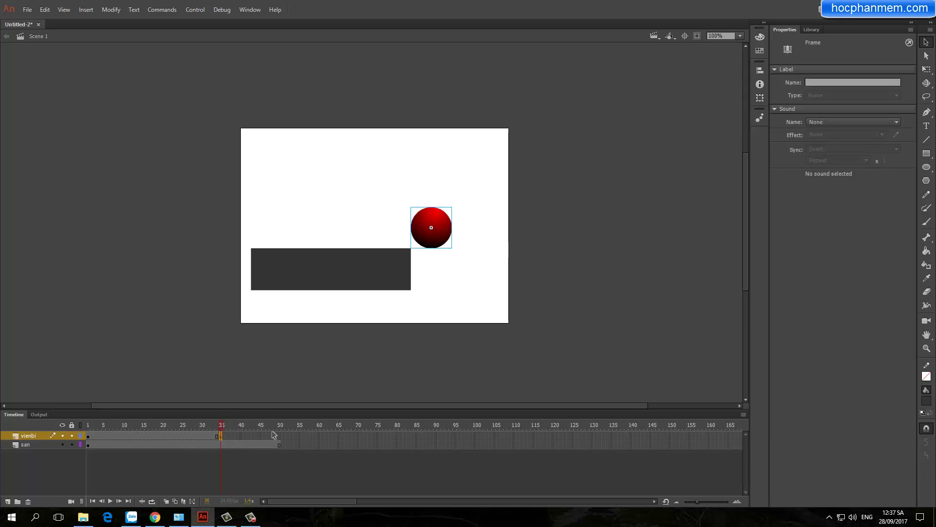
pyautogui.click(89, 436)
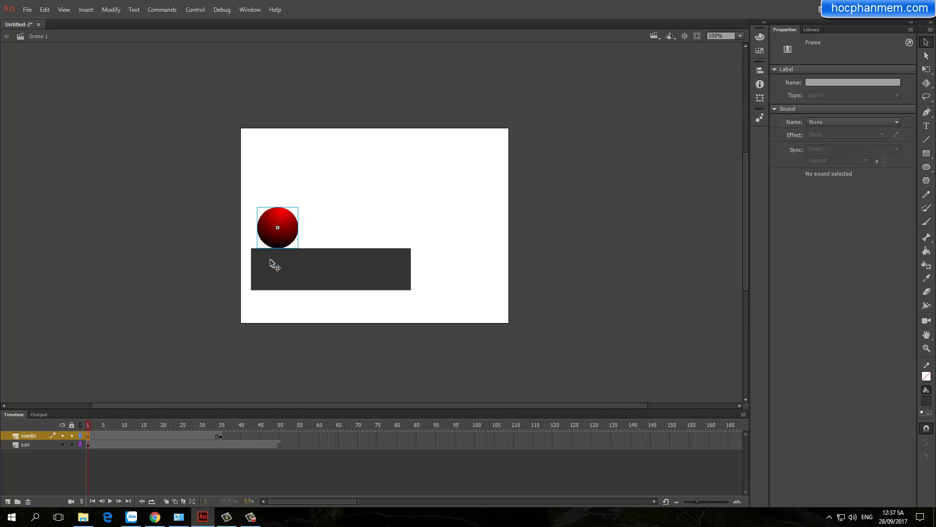
pyautogui.moveTo(89, 425); pyautogui.dragTo(116, 426)
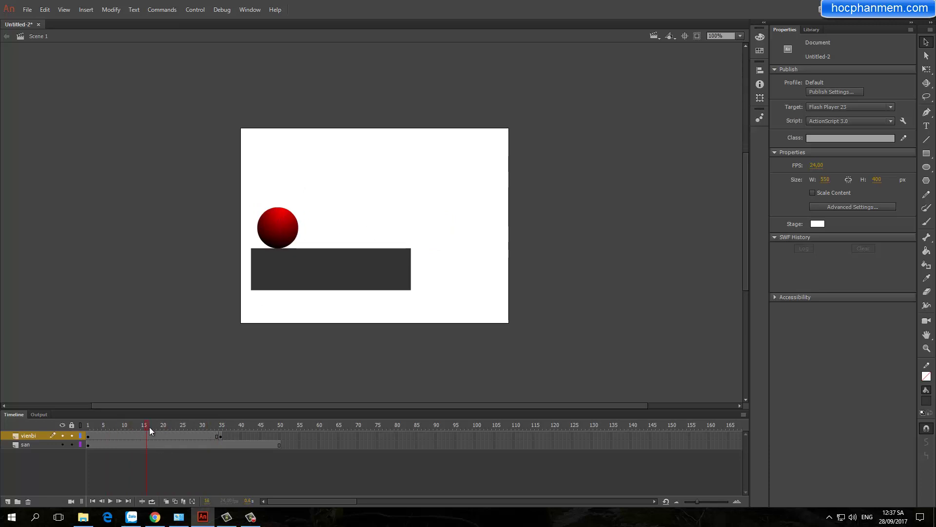
pyautogui.click(177, 435)
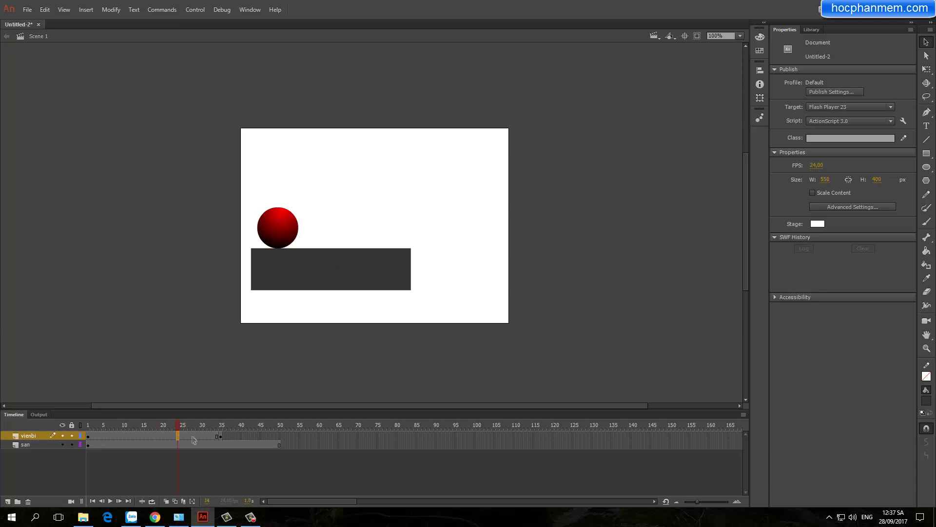
pyautogui.click(92, 437)
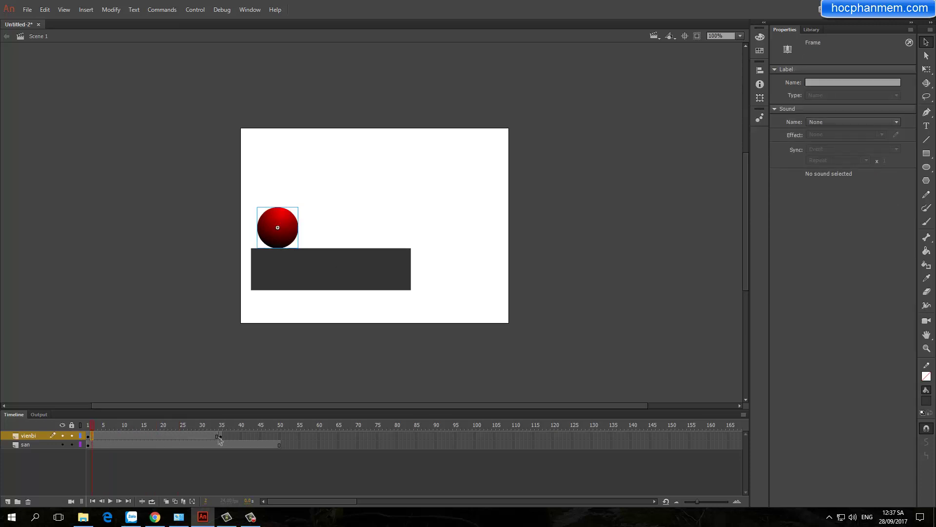
# Create a classic tween on the vienbi layer between the keyframes at frames 1 and 35
pyautogui.click(158, 437)
pyautogui.click(123, 437)
pyautogui.click(186, 437)
pyautogui.rightClick(176, 437)
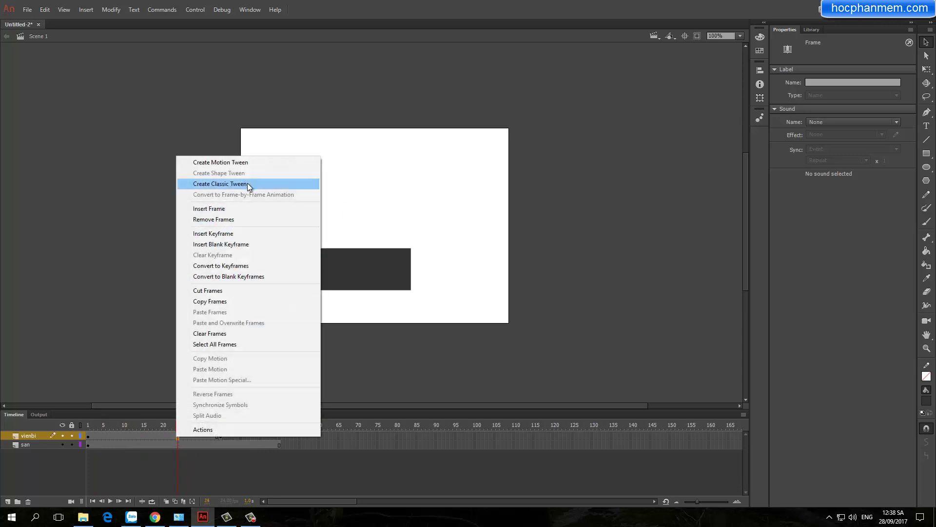
pyautogui.click(220, 184)
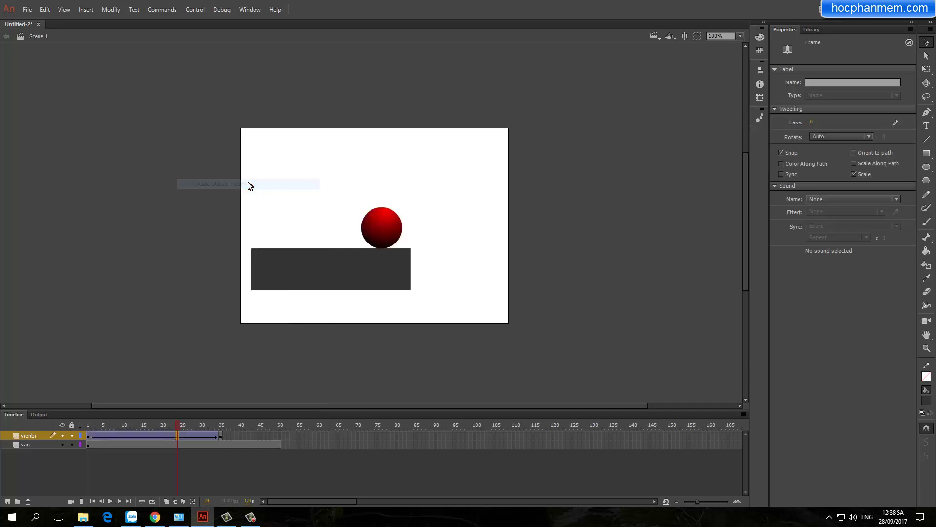
# Preview several frames of the vienbi layer's classic tween to check the ball's movement along the block
pyautogui.moveTo(176, 429)
pyautogui.mouseDown()
pyautogui.moveTo(76, 424)
pyautogui.moveTo(226, 427)
pyautogui.moveTo(159, 427)
pyautogui.mouseUp()
pyautogui.click(166, 436)
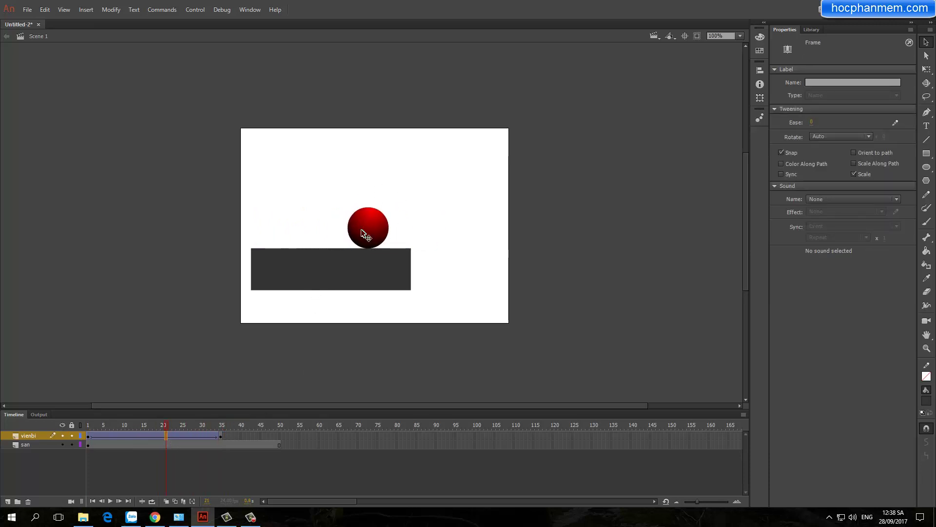
pyautogui.moveTo(163, 429)
pyautogui.mouseDown()
pyautogui.moveTo(100, 429)
pyautogui.moveTo(170, 440)
pyautogui.mouseUp()
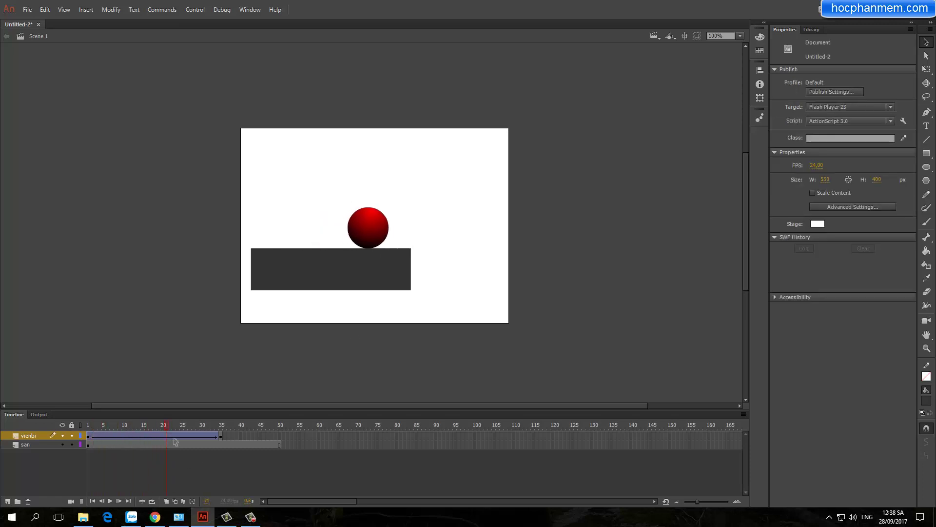
pyautogui.click(174, 436)
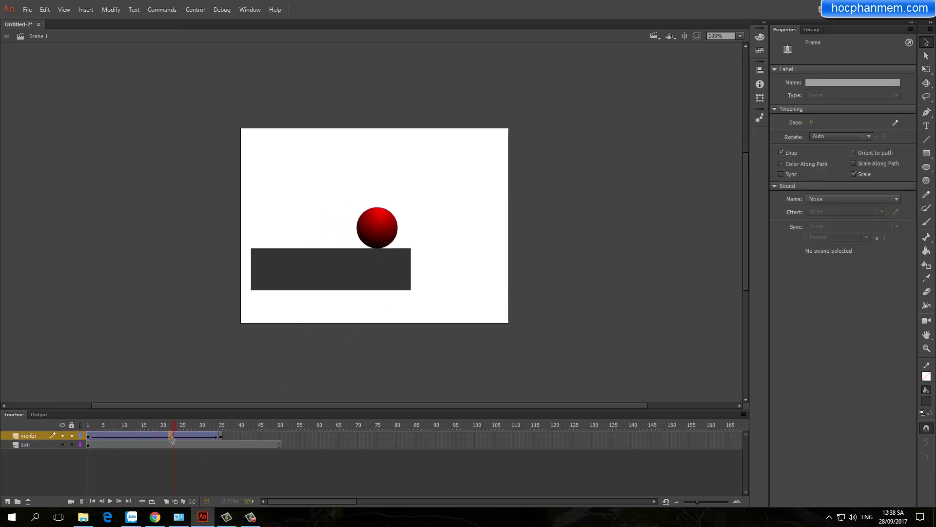
pyautogui.click(184, 435)
pyautogui.click(153, 436)
pyautogui.click(179, 436)
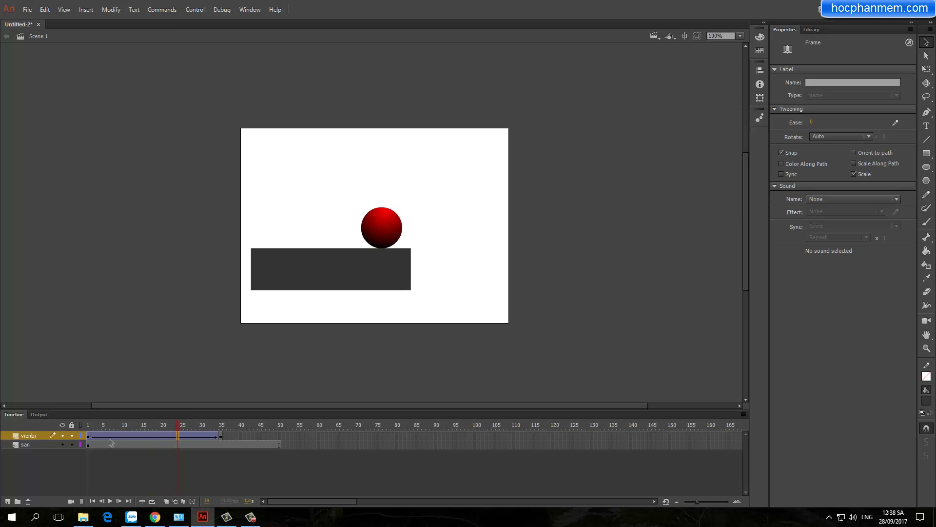
pyautogui.click(193, 437)
pyautogui.click(162, 435)
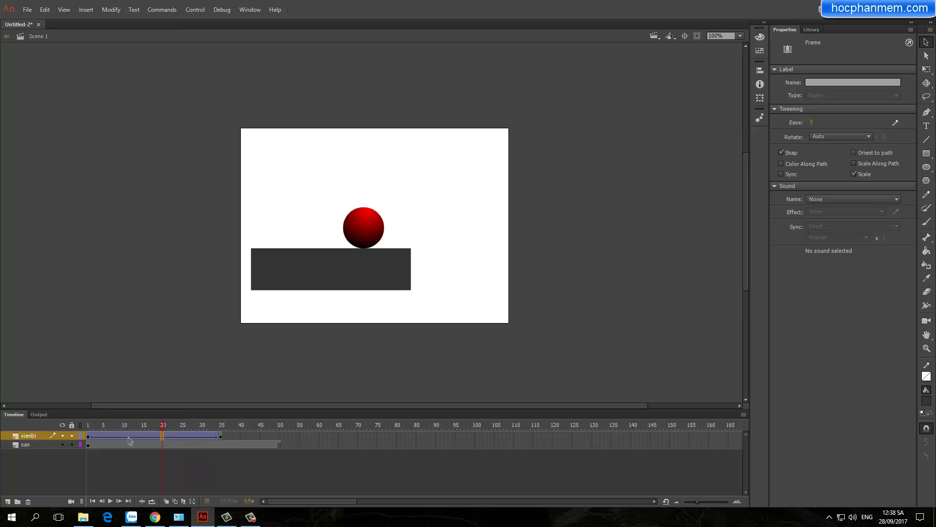
# Examine the tweening properties by alternating between the ball on the stage and frames inside the vienbi tween
pyautogui.click(367, 232)
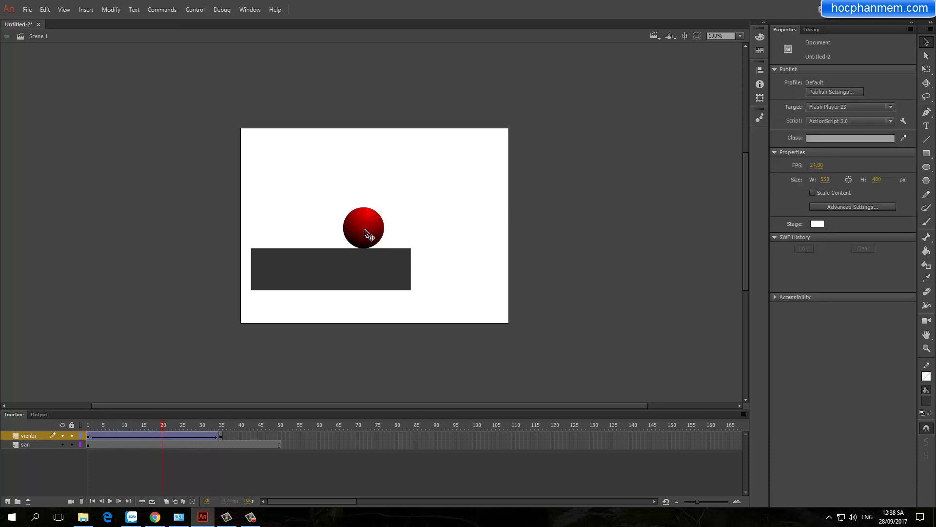
pyautogui.click(175, 436)
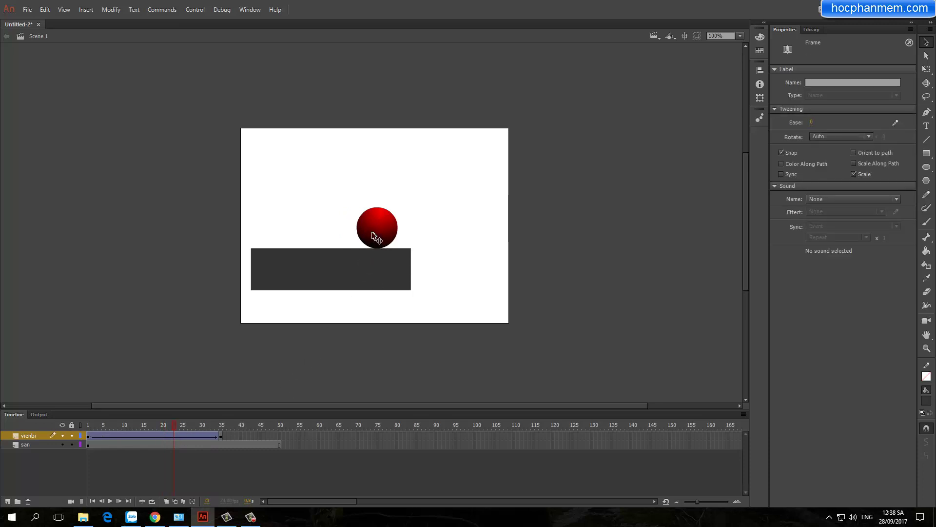
pyautogui.click(374, 236)
pyautogui.click(183, 435)
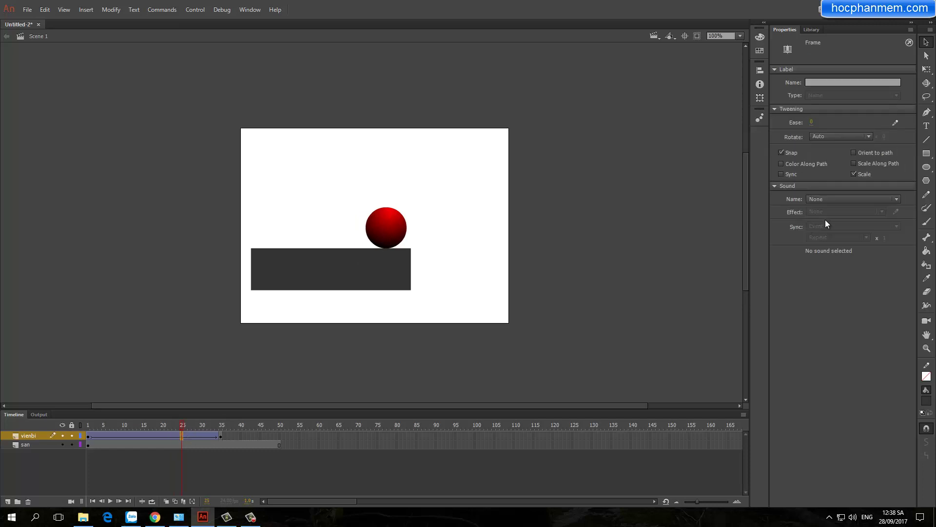
pyautogui.click(392, 229)
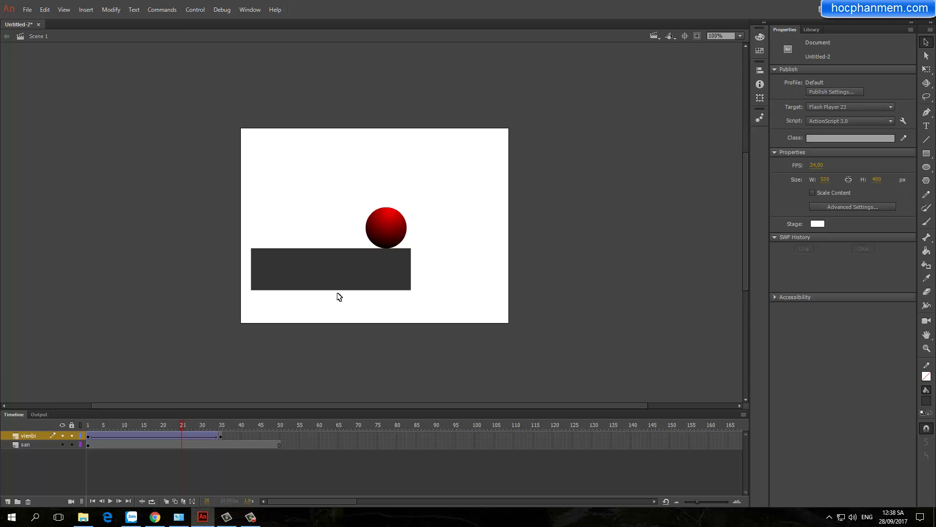
pyautogui.click(170, 436)
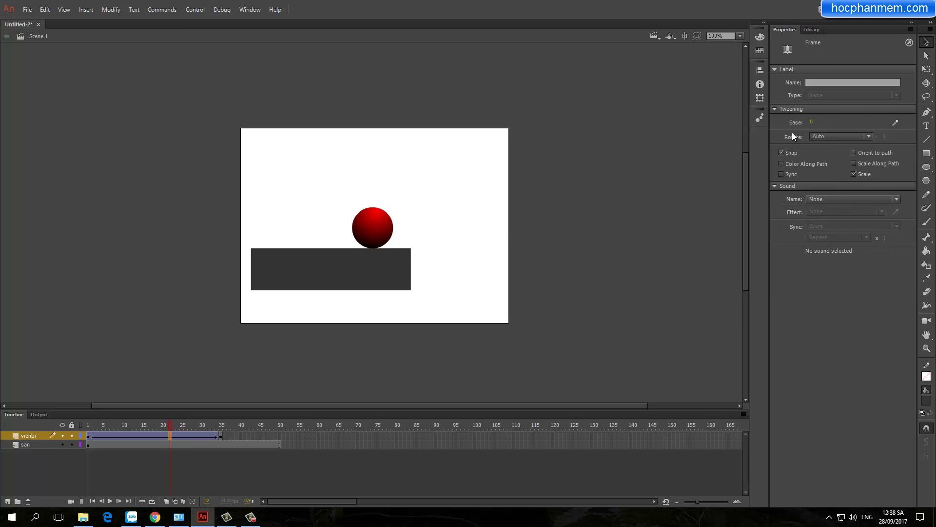
# Set the vienbi layer's classic tween to rotate CW and play the animation from frame 1 to check the ball's rolling
pyautogui.click(847, 136)
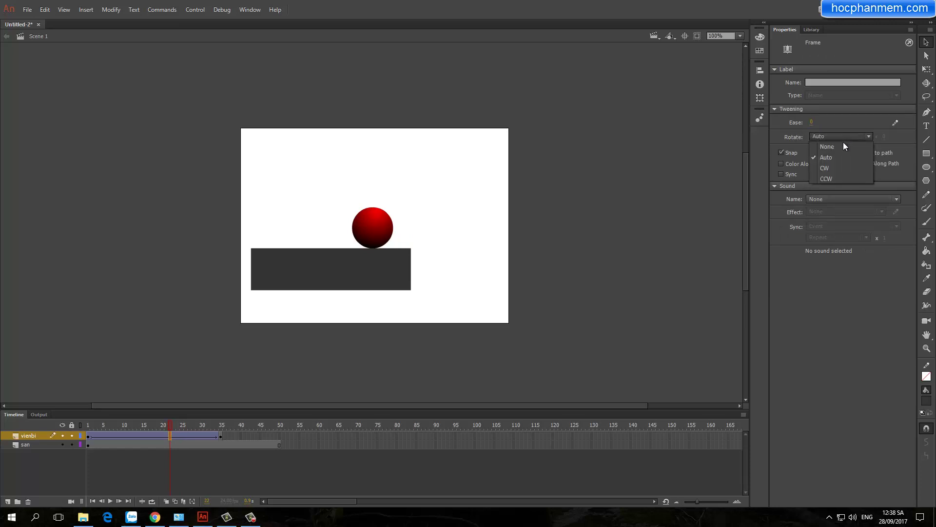
pyautogui.click(830, 169)
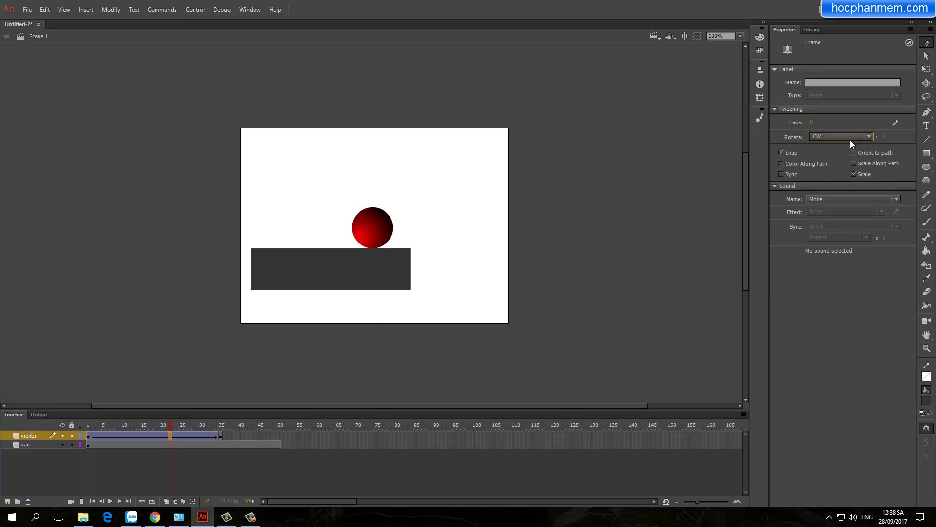
pyautogui.moveTo(166, 423); pyautogui.dragTo(84, 437)
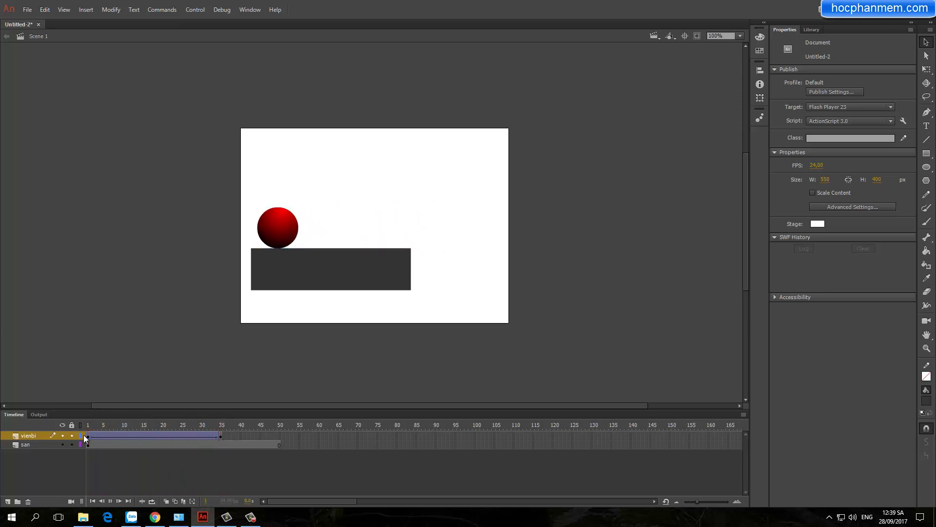
pyautogui.press('Return')
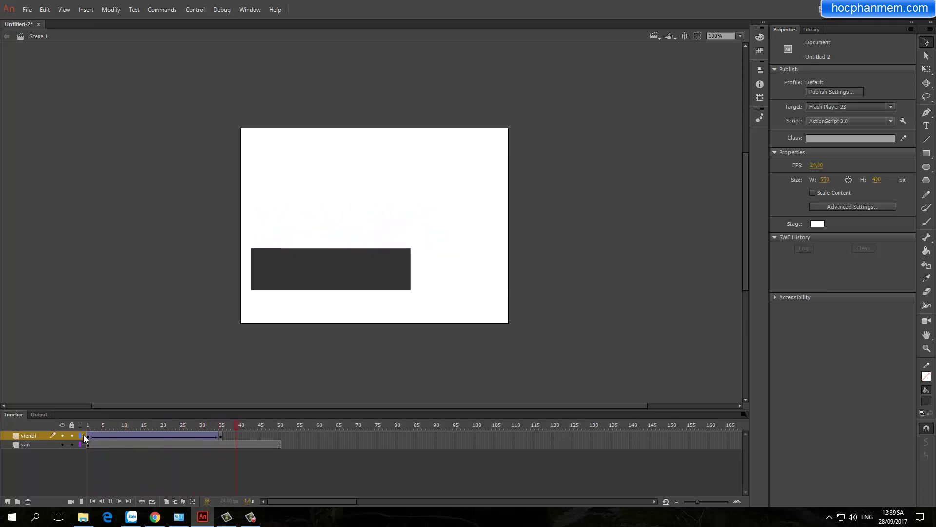
pyautogui.press('Return')
pyautogui.press('Return')
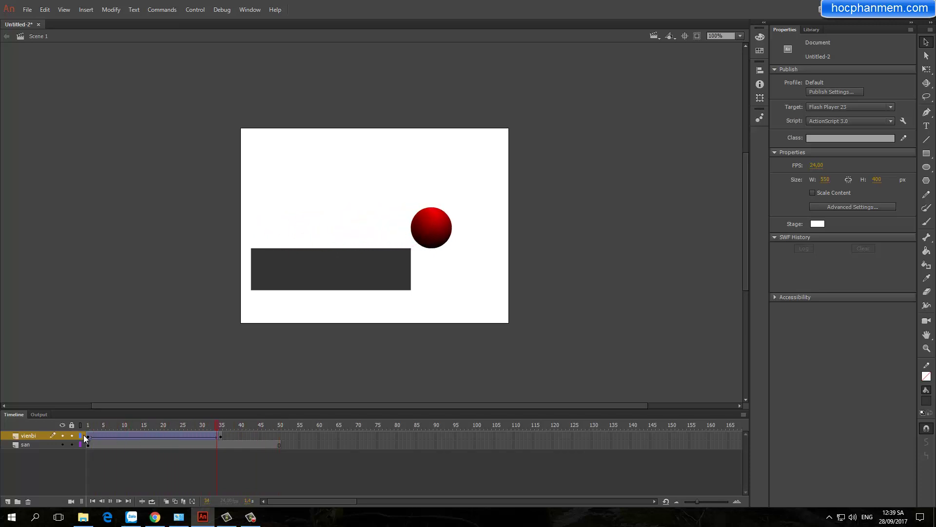
pyautogui.press('Return')
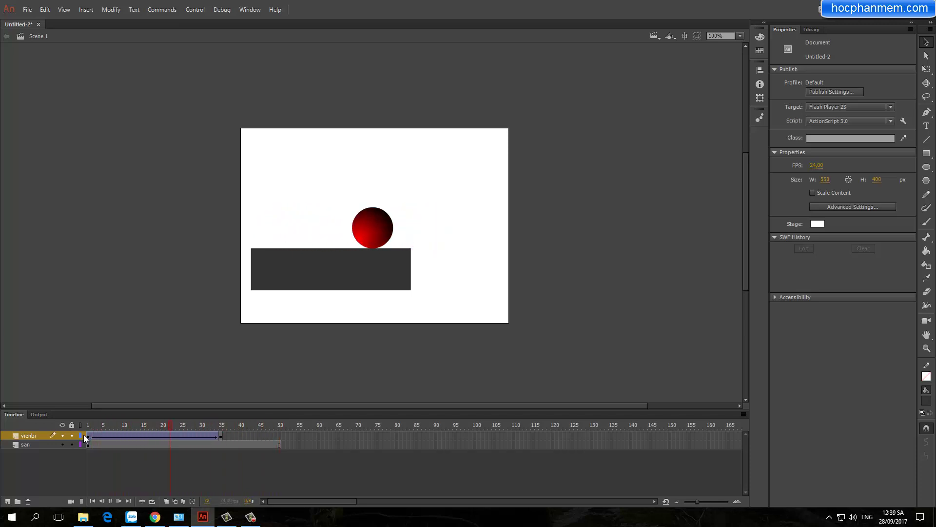
pyautogui.press('Return')
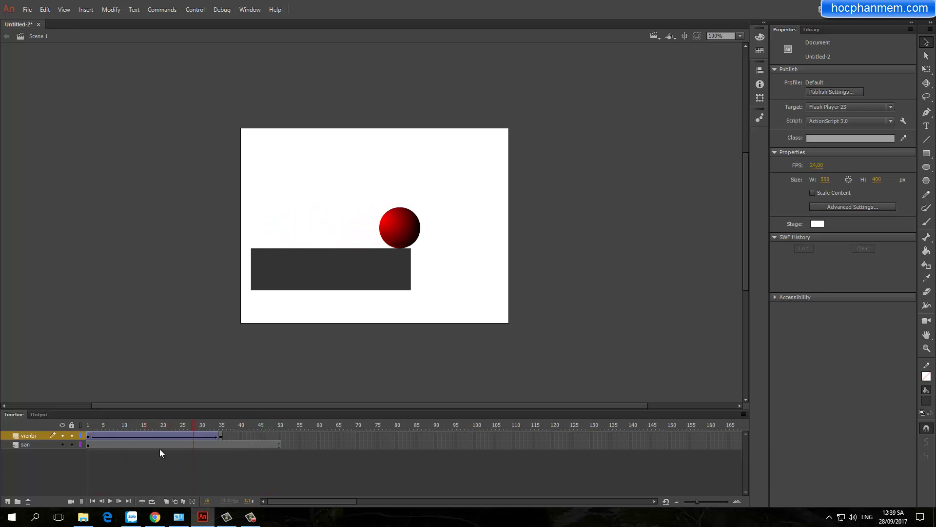
# Insert a keyframe at frame 45 on the vienbi layer and move the ball down to about X 451, Y 358
pyautogui.moveTo(196, 429); pyautogui.dragTo(226, 425)
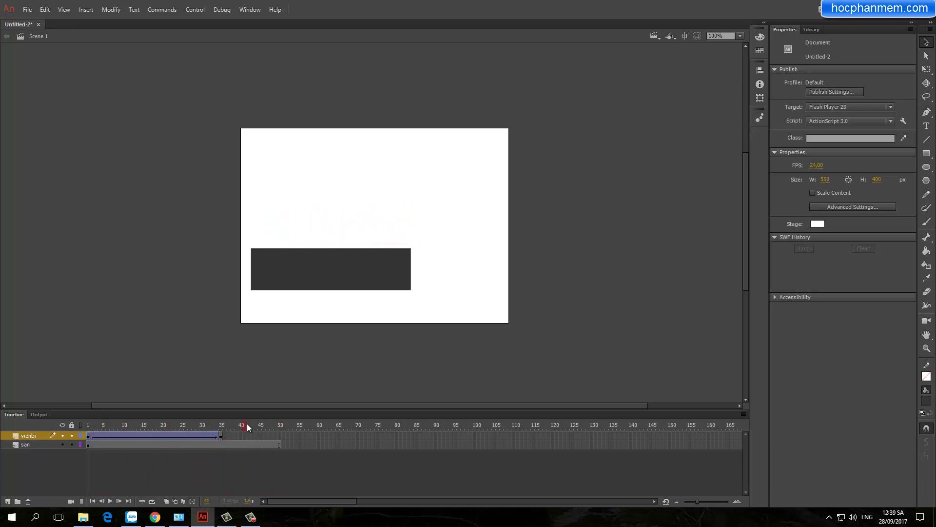
pyautogui.click(260, 434)
pyautogui.press('F6')
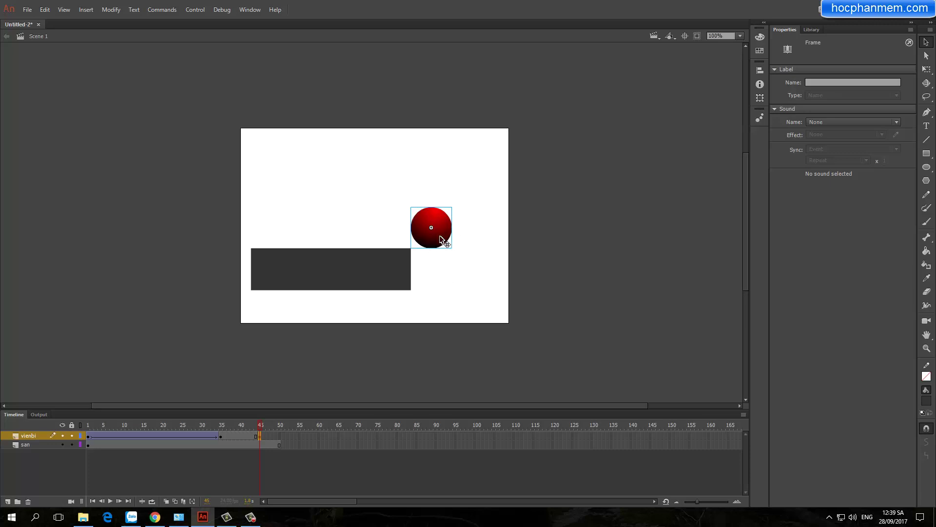
pyautogui.moveTo(441, 239); pyautogui.dragTo(469, 314)
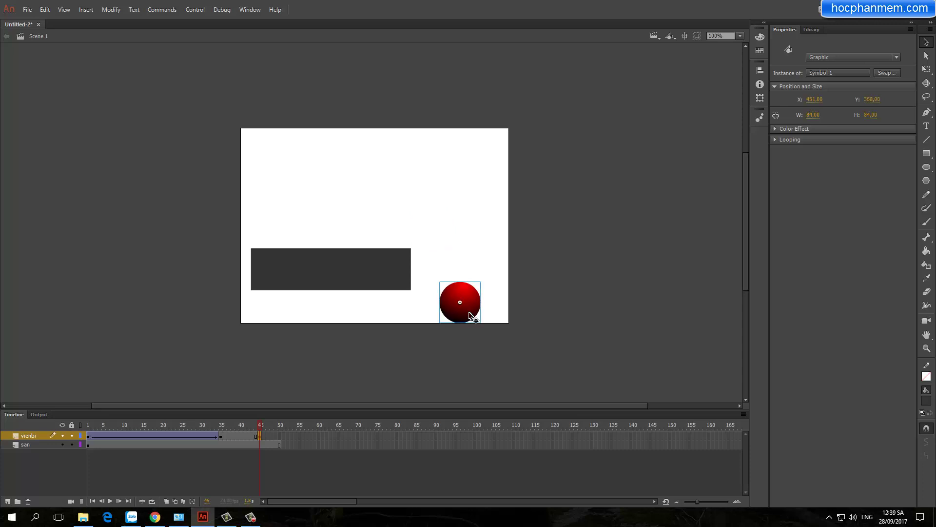
# Create a classic tween on the vienbi layer between the keyframes at frames 35 and 45 and check the ball's fall
pyautogui.rightClick(244, 437)
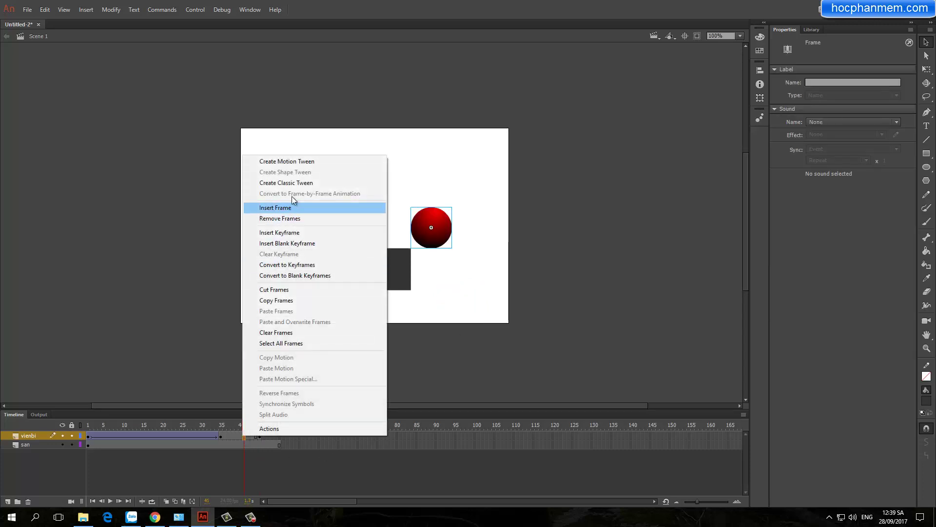
pyautogui.click(310, 183)
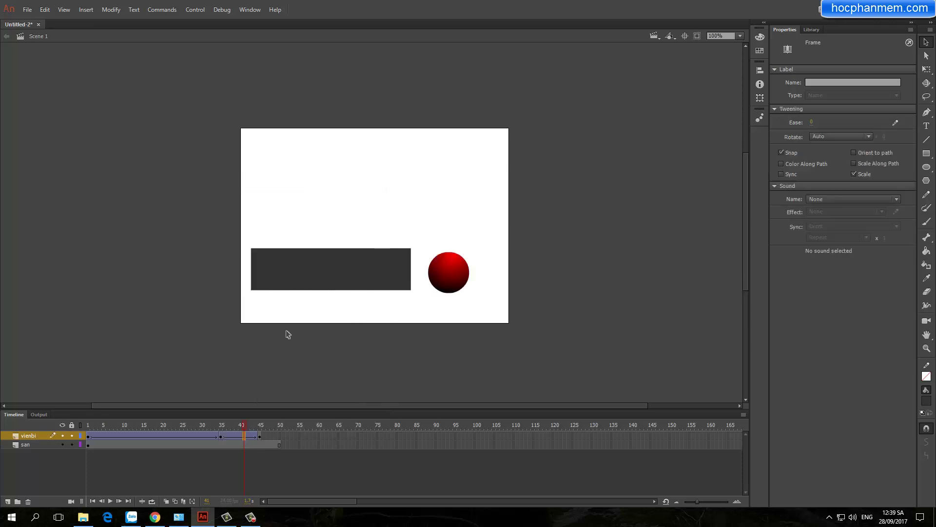
pyautogui.moveTo(242, 429)
pyautogui.mouseDown()
pyautogui.moveTo(176, 425)
pyautogui.moveTo(251, 428)
pyautogui.moveTo(169, 423)
pyautogui.moveTo(232, 424)
pyautogui.mouseUp()
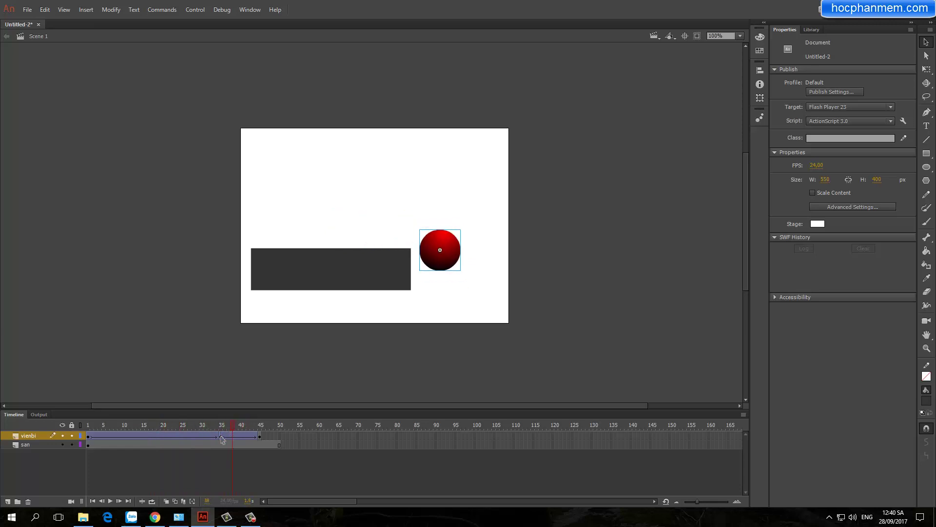
# Move the ball at the frame 45 keyframe to just below the stage, at about X 471, Y 446
pyautogui.click(221, 437)
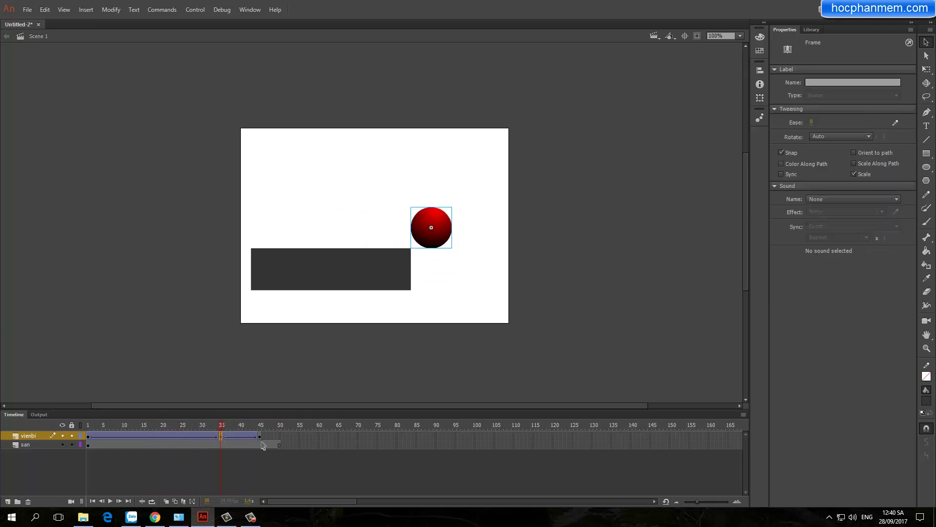
pyautogui.click(260, 436)
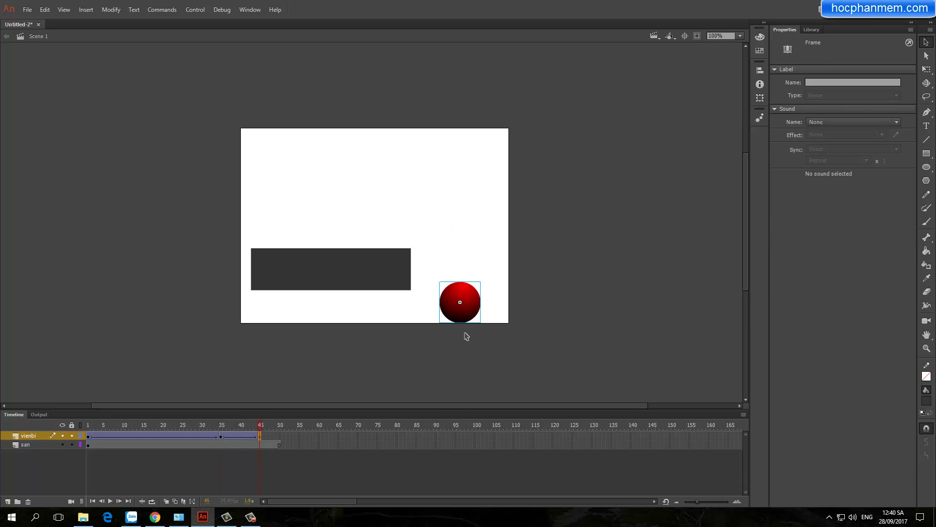
pyautogui.moveTo(465, 312); pyautogui.dragTo(476, 354)
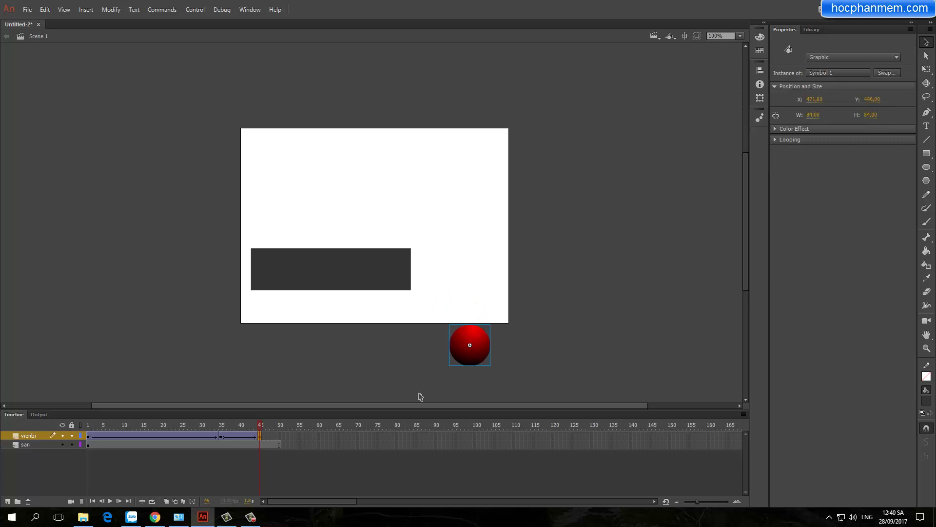
# Compare the ball's positions at the vienbi keyframes 1, 35 and 45 and preview the falling motion between the last two
pyautogui.moveTo(241, 428); pyautogui.dragTo(88, 433)
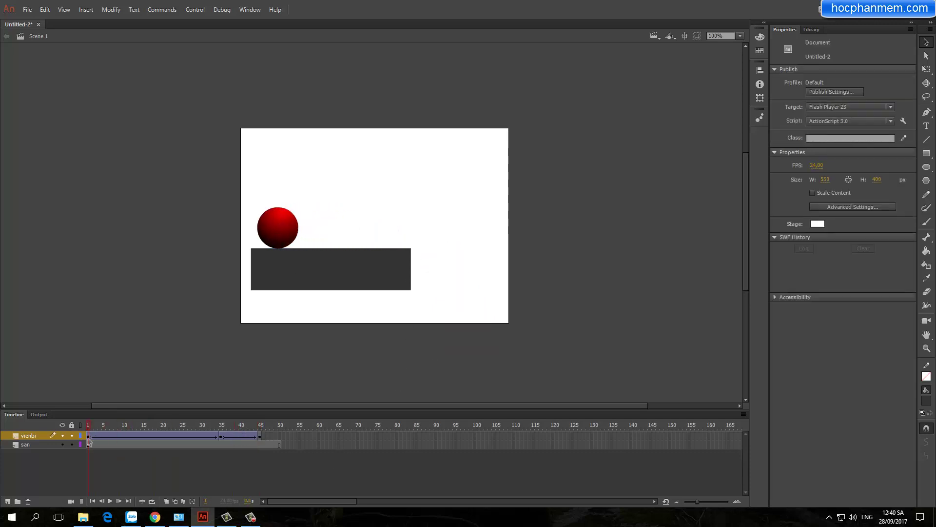
pyautogui.click(88, 437)
pyautogui.click(220, 436)
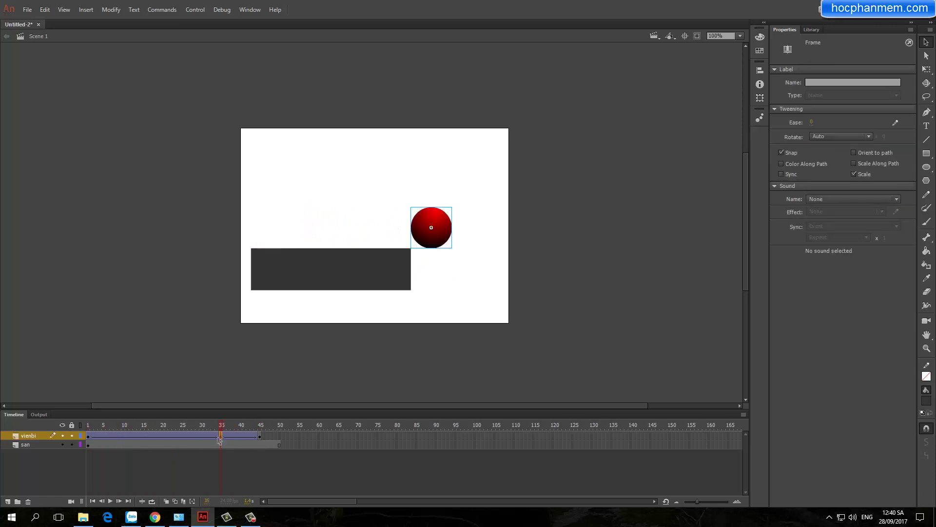
pyautogui.click(89, 437)
pyautogui.click(222, 437)
pyautogui.moveTo(222, 429); pyautogui.dragTo(261, 434)
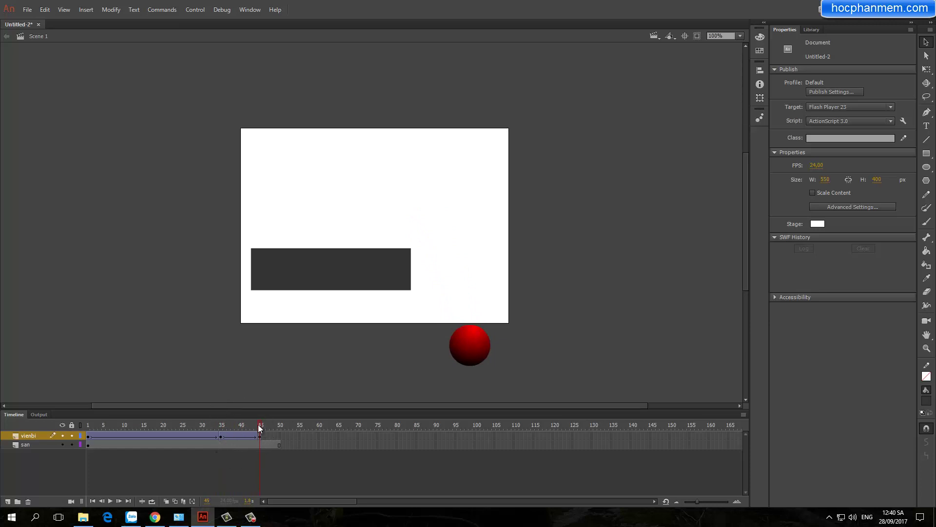
pyautogui.moveTo(258, 423); pyautogui.dragTo(244, 438)
# Set the vienbi tween between frames 35 and 45 to rotate CW, and open its rotation count for editing
pyautogui.click(245, 438)
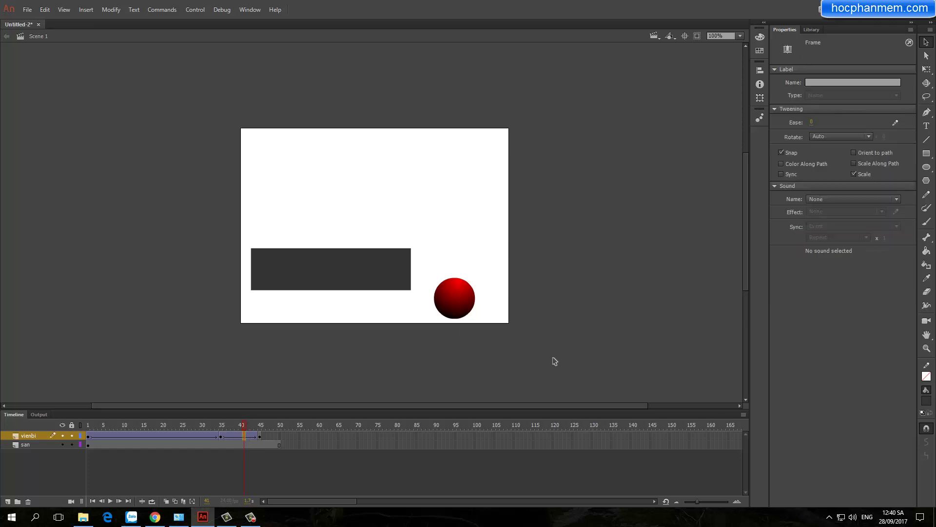
pyautogui.click(828, 139)
pyautogui.click(827, 163)
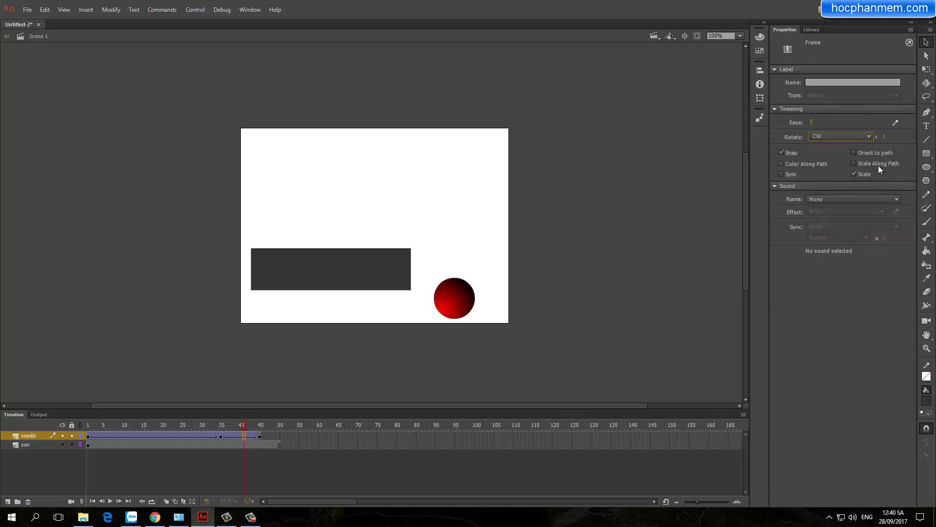
pyautogui.click(884, 136)
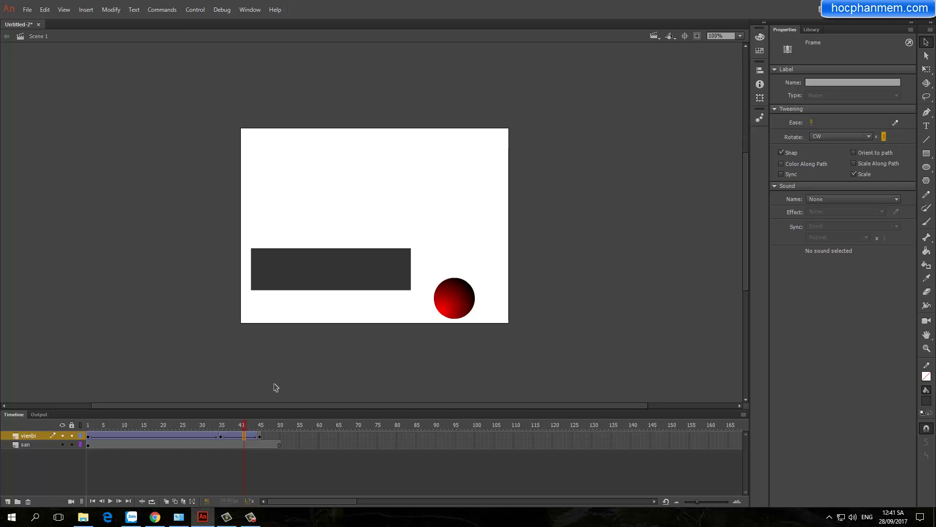
# Play the animation from frame 1 several times to check the ball rolling along the block and falling off its edge
pyautogui.moveTo(241, 423); pyautogui.dragTo(74, 419)
pyautogui.press('Return')
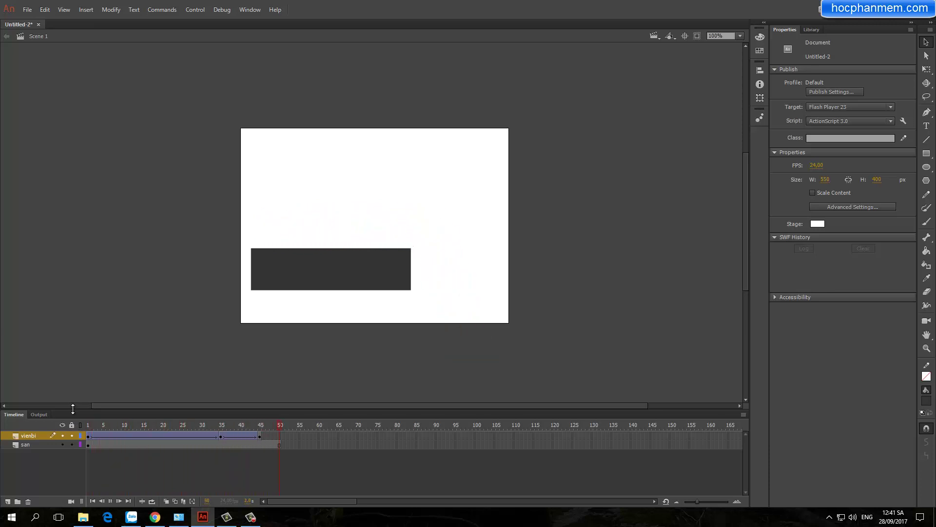
pyautogui.press('Return')
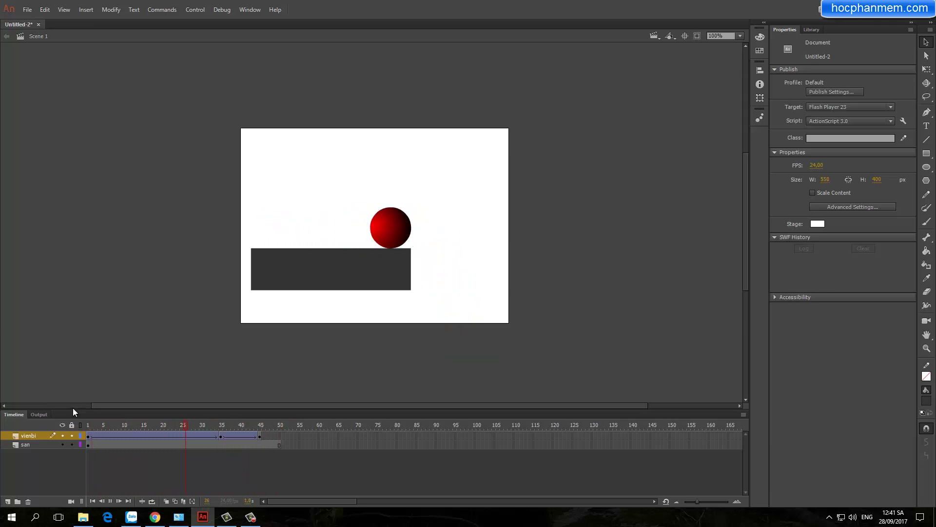
pyautogui.press('Return')
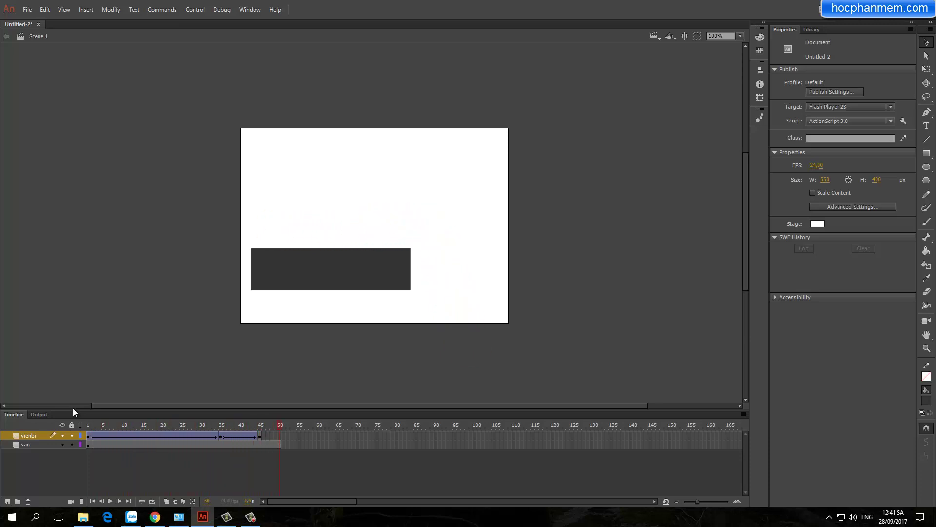
pyautogui.press('Return')
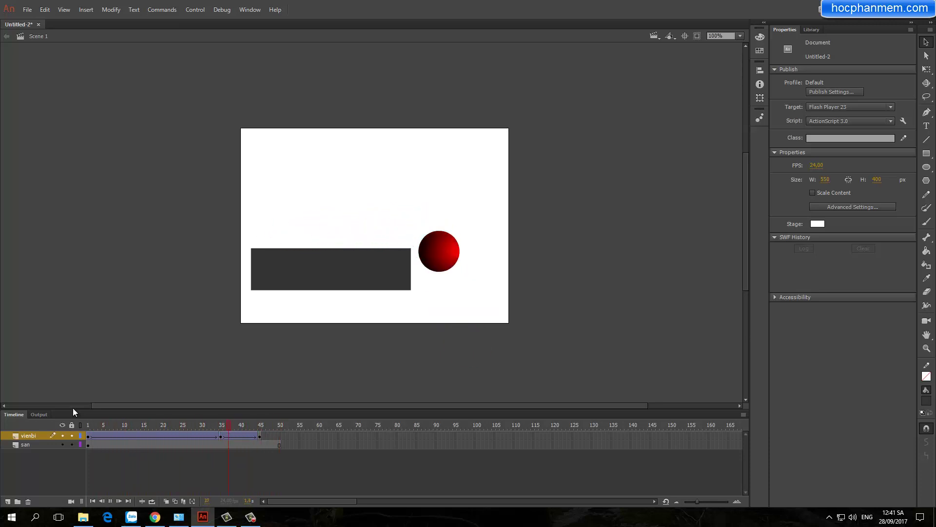
pyautogui.press('Return')
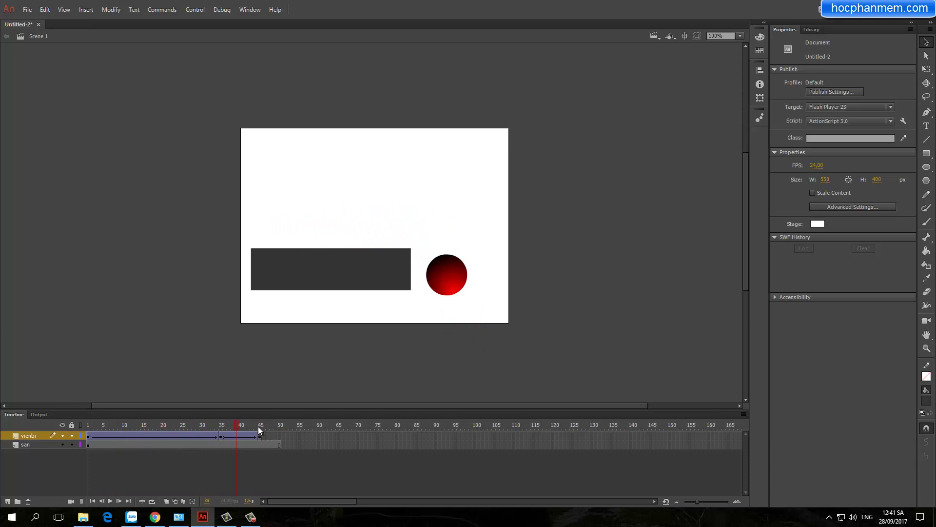
pyautogui.moveTo(234, 428)
pyautogui.mouseDown()
pyautogui.moveTo(256, 429)
pyautogui.moveTo(236, 429)
pyautogui.mouseUp()
# Remove frames 46 to 55 from the vienbi and san layers and test the movie
pyautogui.moveTo(302, 440); pyautogui.dragTo(264, 446)
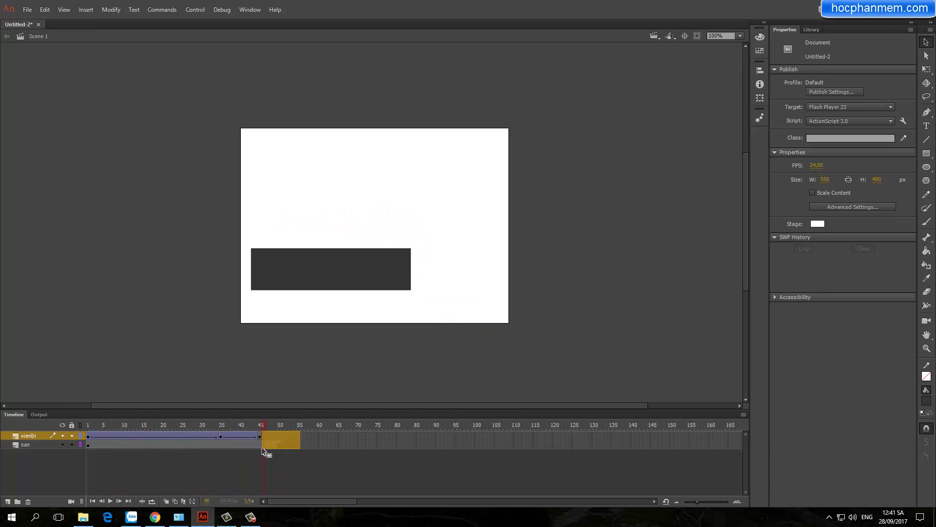
pyautogui.click(47, 445)
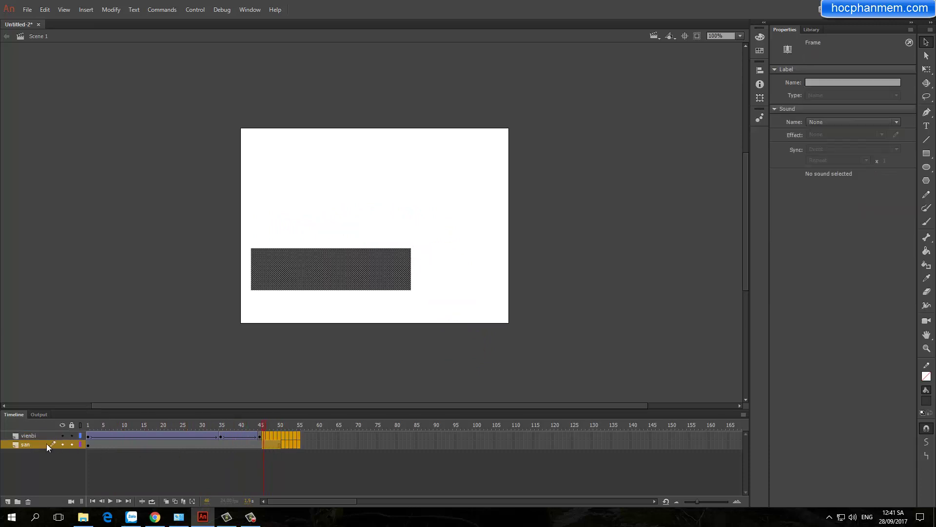
pyautogui.rightClick(272, 446)
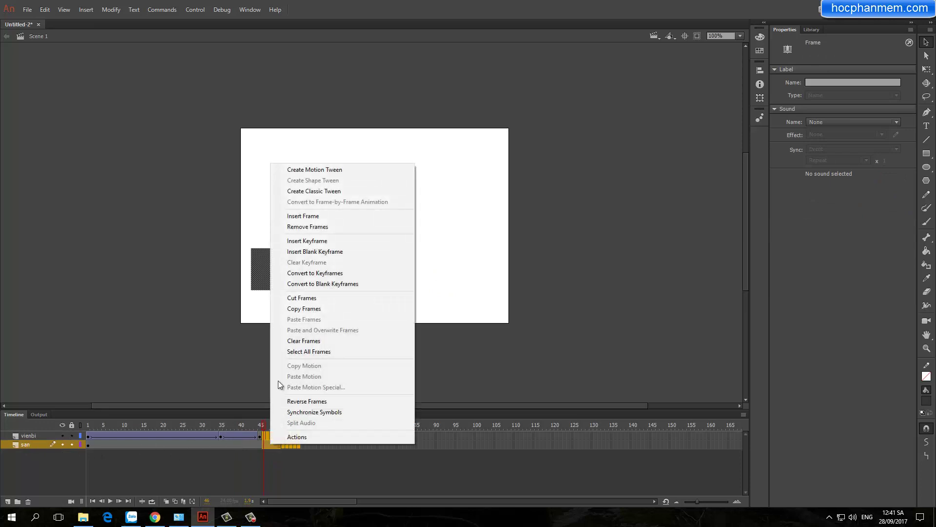
pyautogui.click(321, 227)
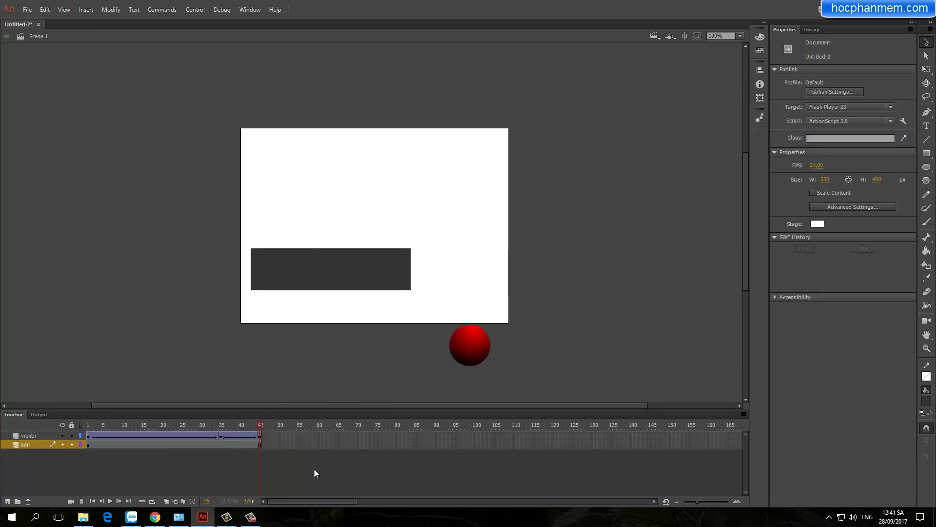
pyautogui.hotkey('ctrl', 'Return')
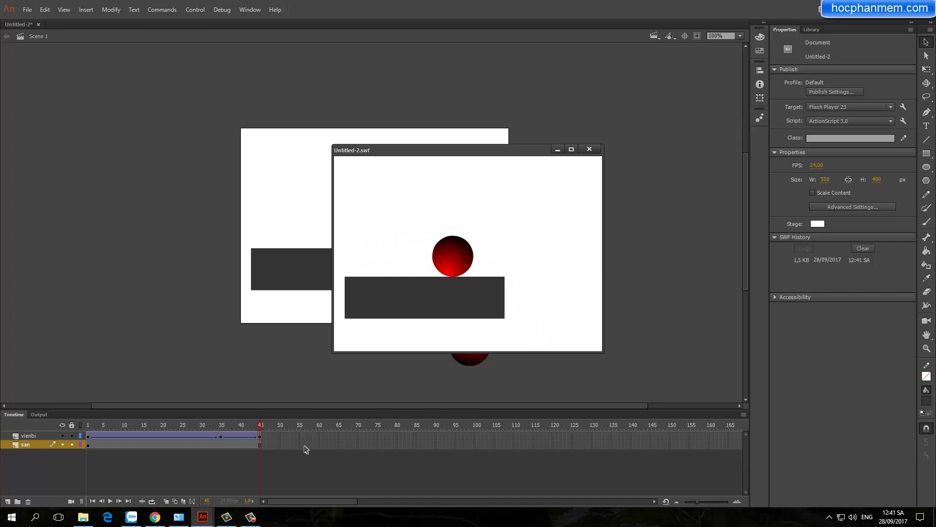
pyautogui.click(251, 516)
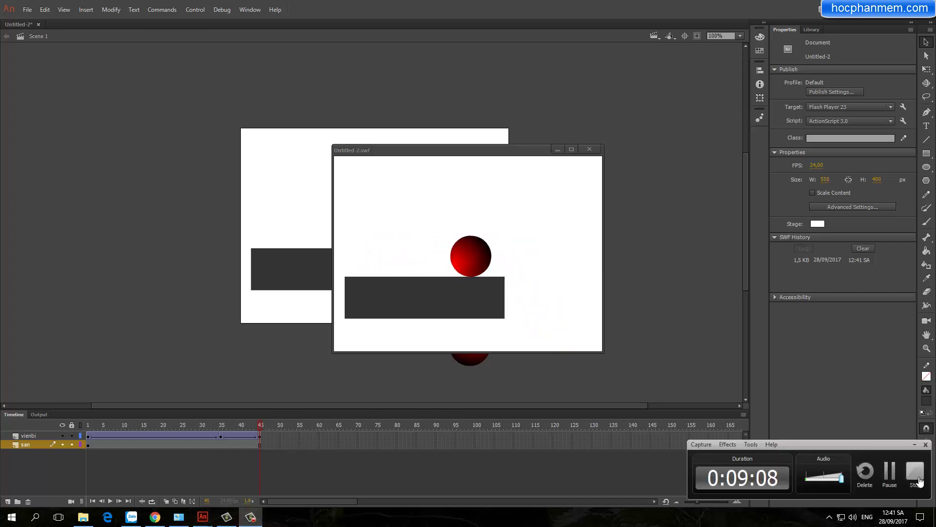
pyautogui.click(915, 471)
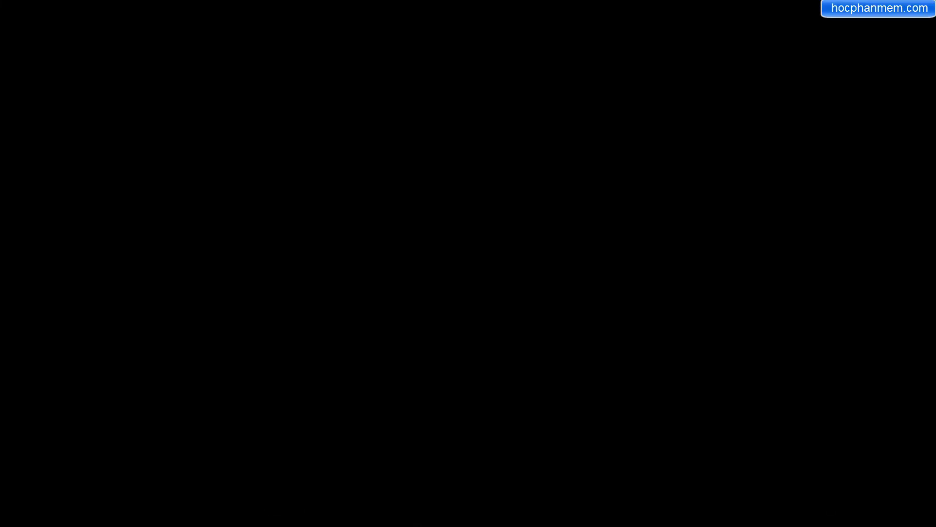